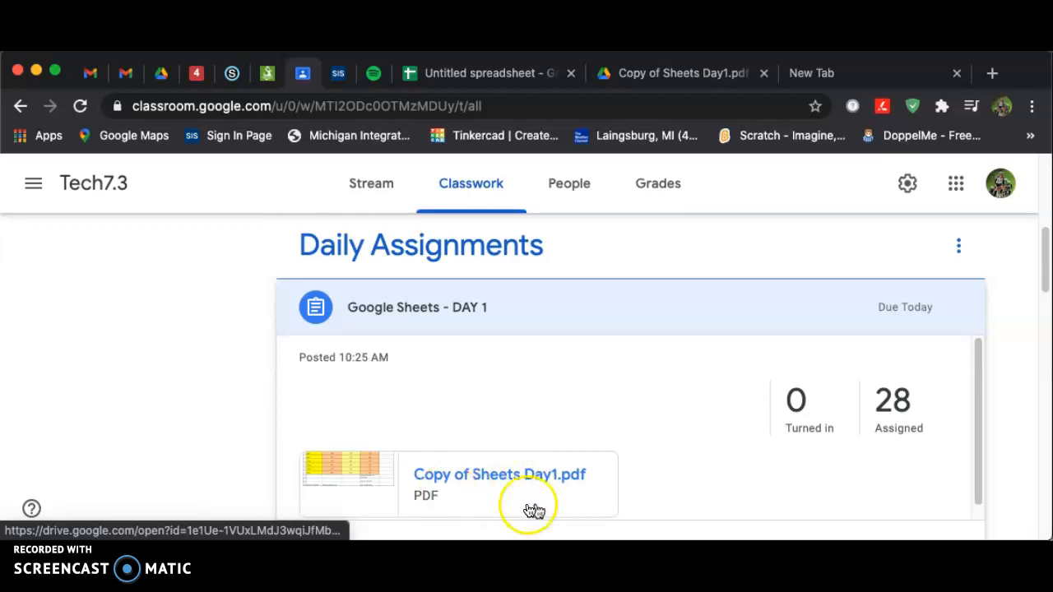
# Open the Copy of Sheets Day1 PDF and examine its sample score table and formatting instructions
pyautogui.click(681, 76)
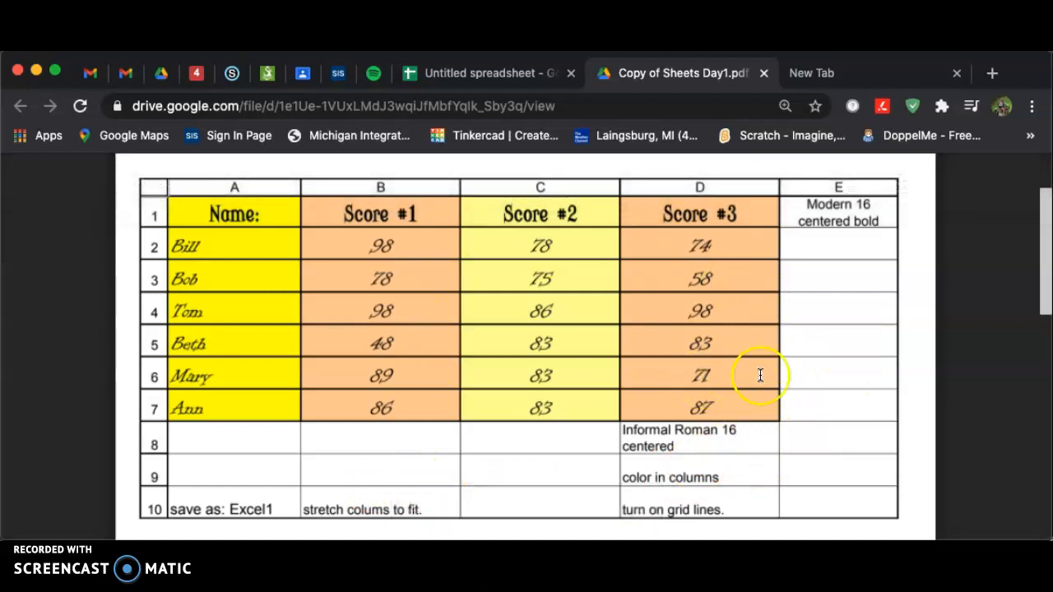
pyautogui.scroll(-1, 847, 395)
pyautogui.scroll(2, 847, 395)
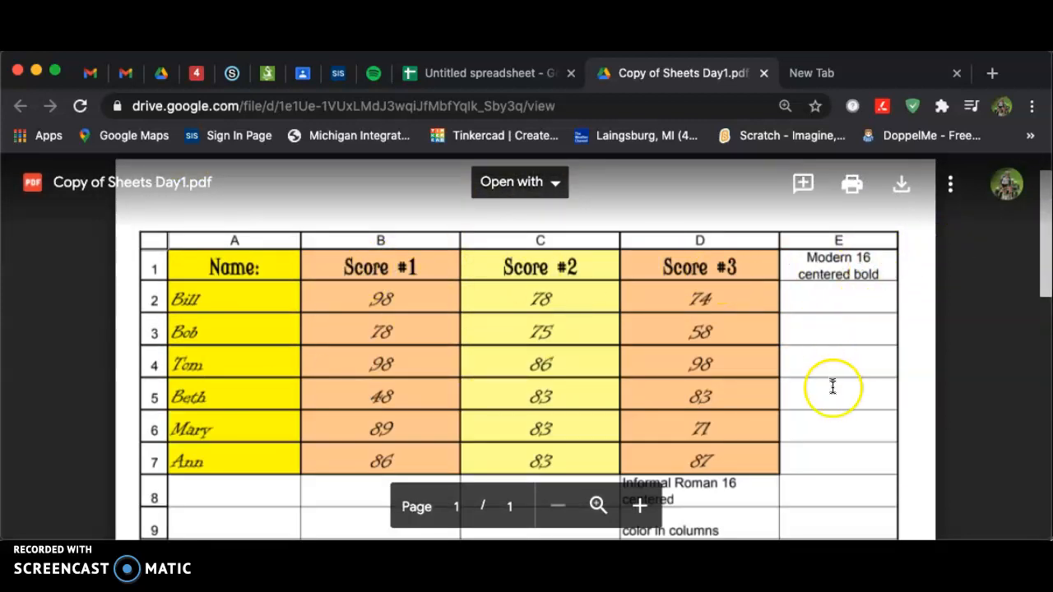
pyautogui.scroll(-2, 832, 378)
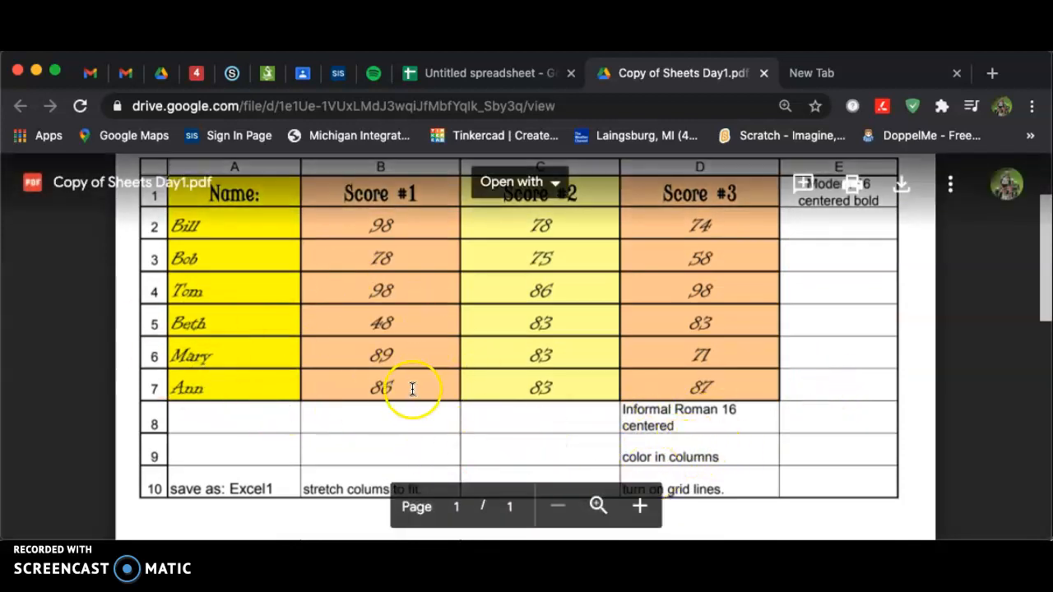
pyautogui.scroll(-1, 418, 387)
pyautogui.scroll(1, 644, 315)
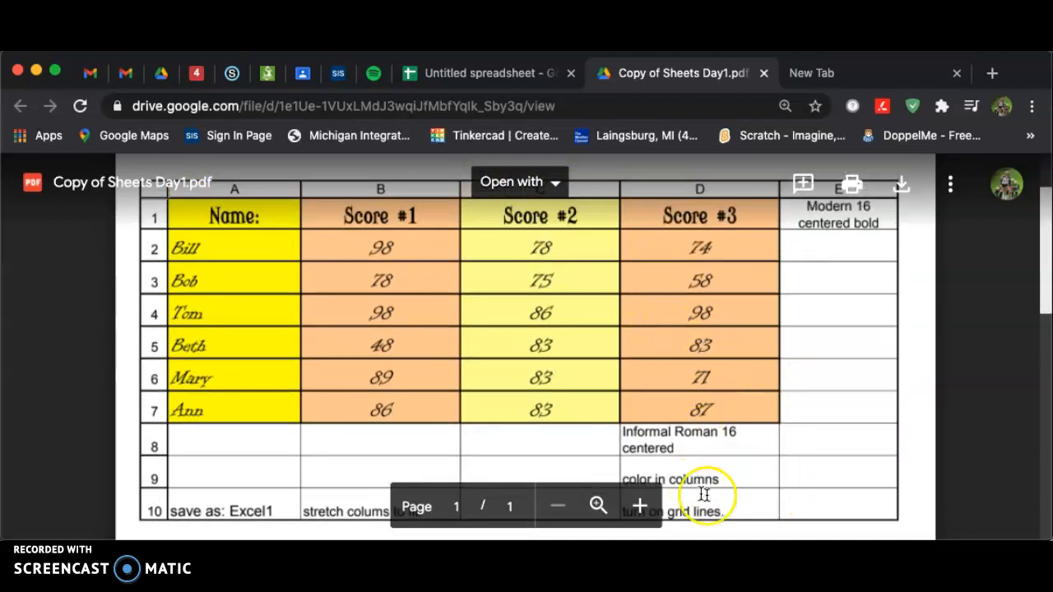
pyautogui.scroll(-2, 705, 479)
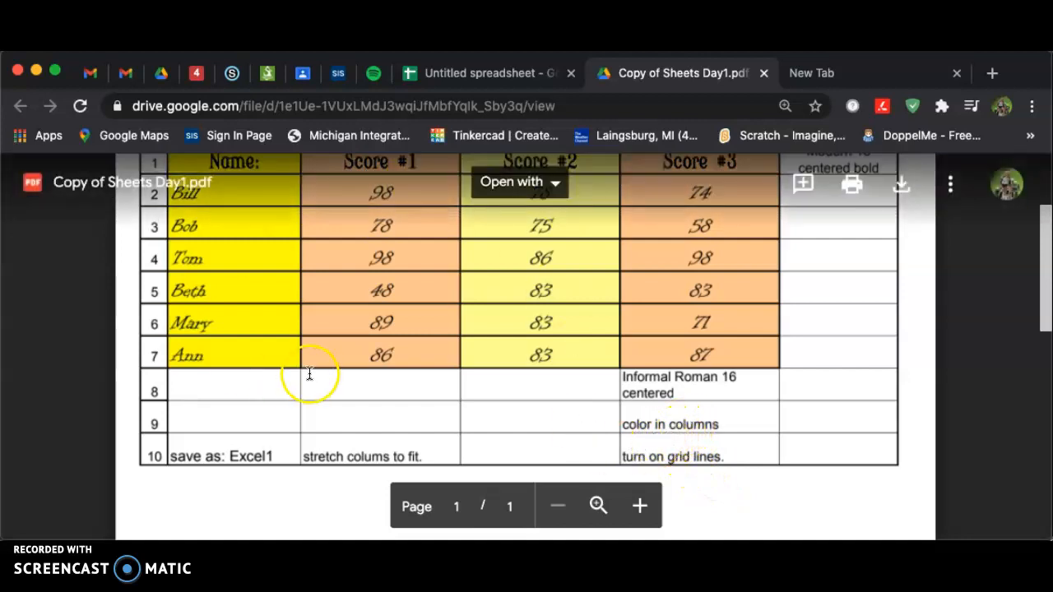
pyautogui.scroll(1, 355, 357)
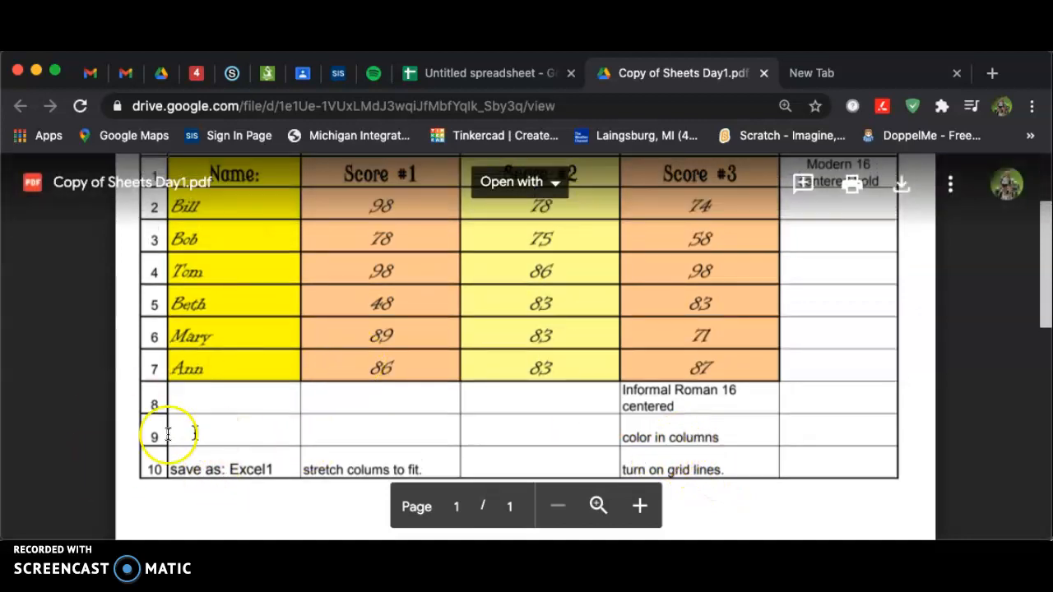
pyautogui.scroll(2, 200, 482)
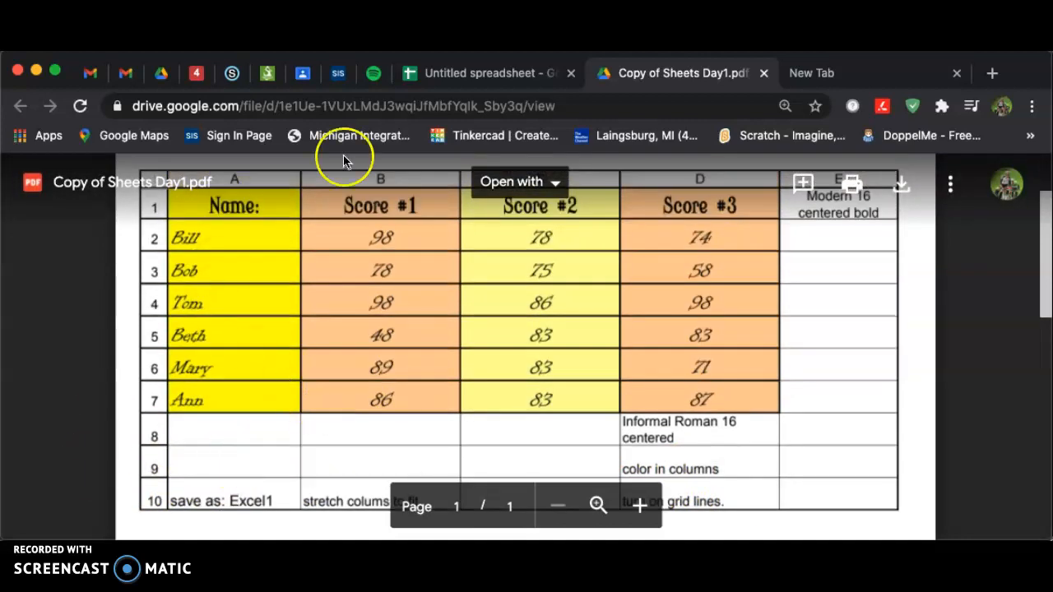
# Switch to the blank spreadsheet and enter the headers Name in A1 and Score #1 in B1
pyautogui.click(492, 74)
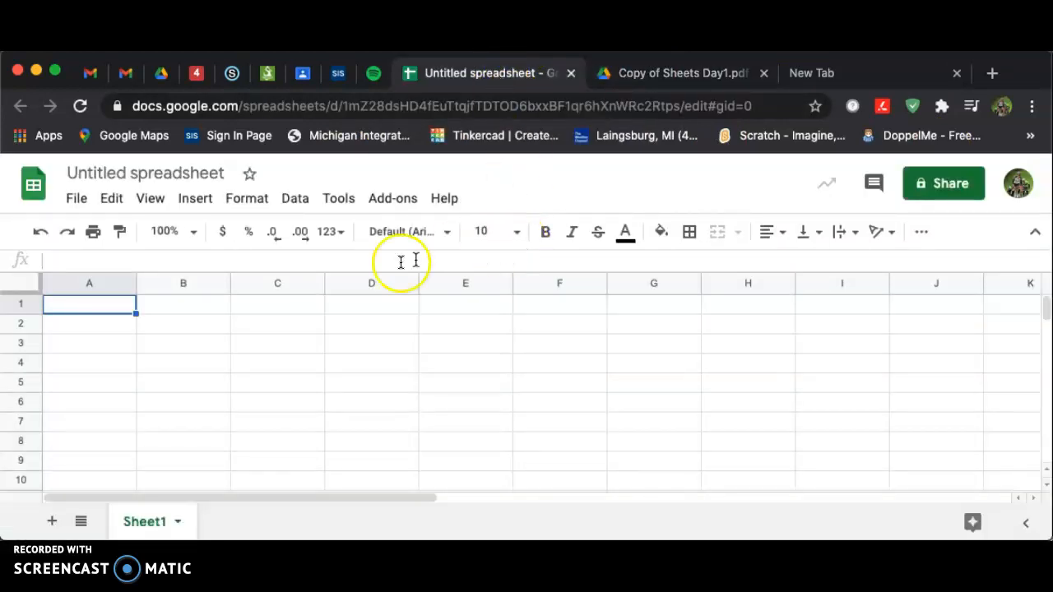
pyautogui.click(658, 75)
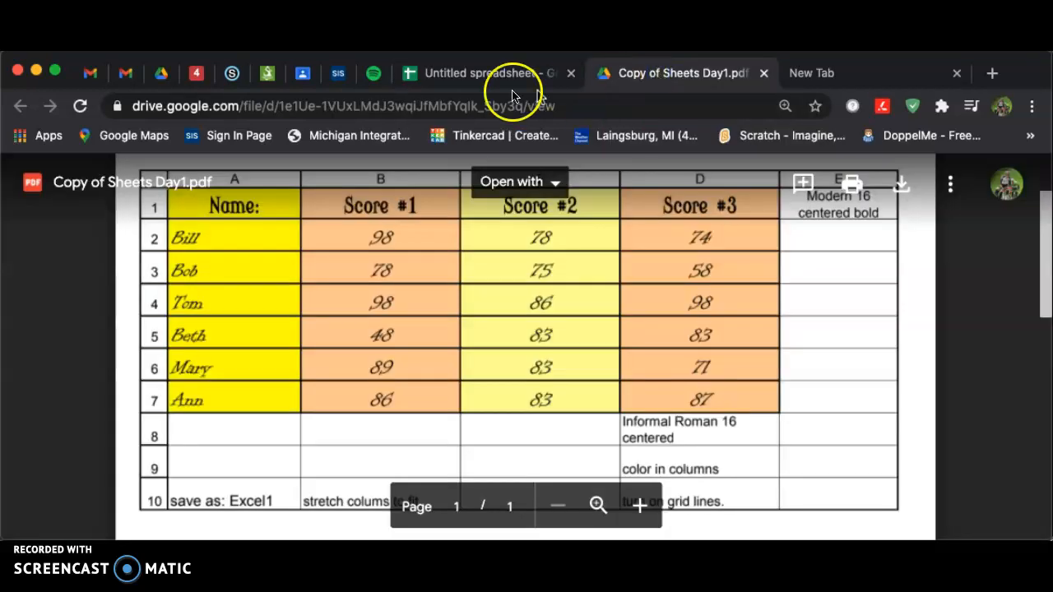
pyautogui.click(463, 75)
pyautogui.write('Na')
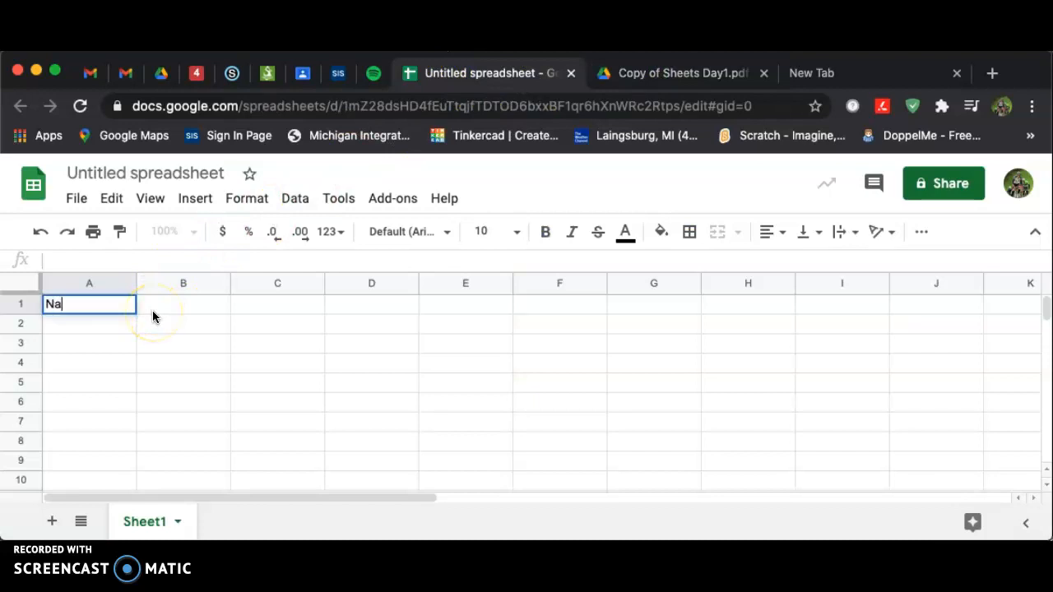
pyautogui.write('me')
pyautogui.click(152, 310)
pyautogui.write('Score')
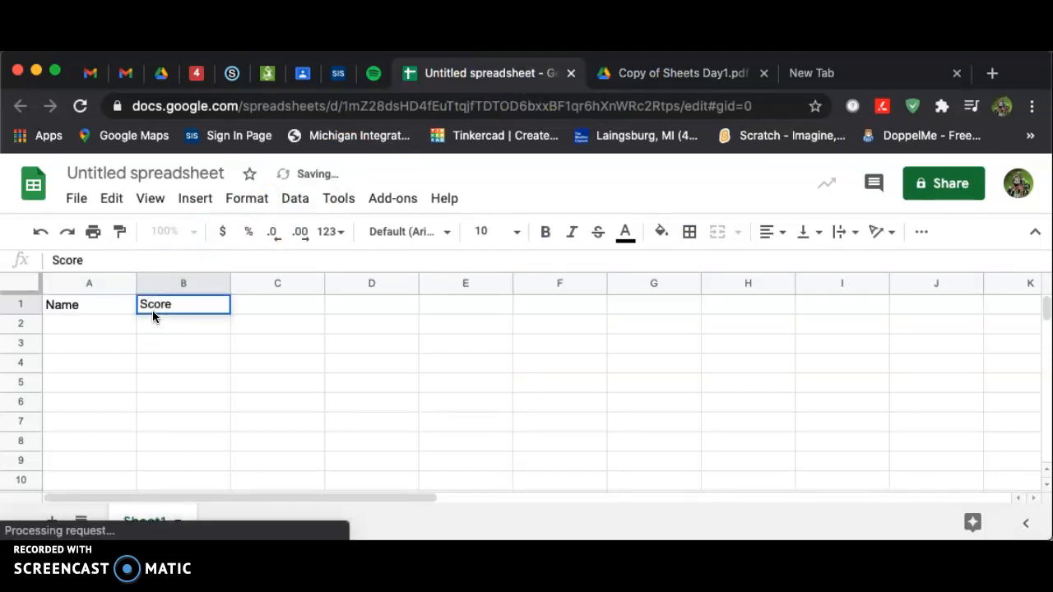
pyautogui.write(' #1')
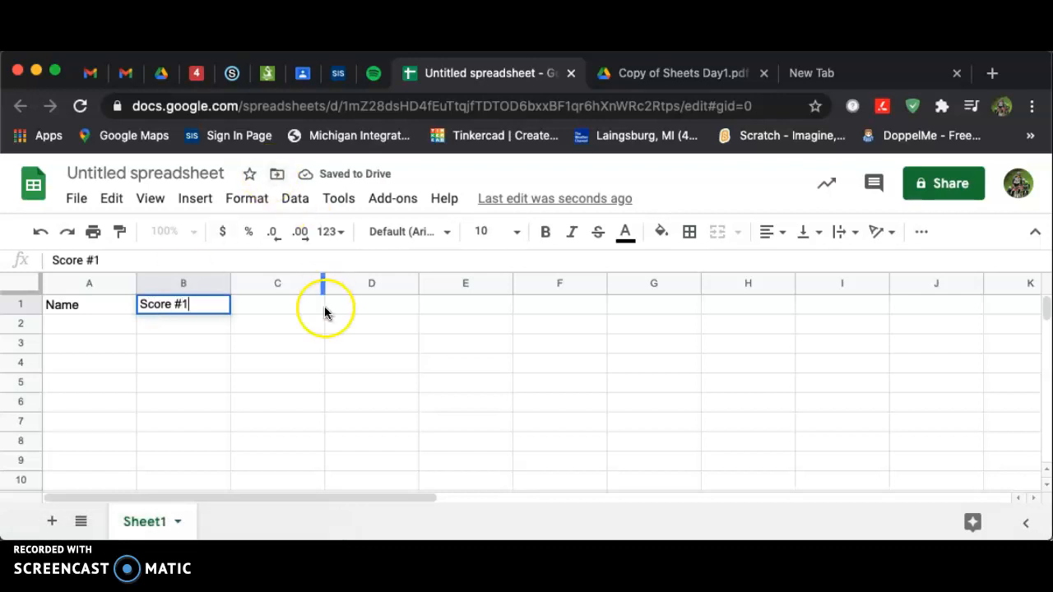
# Autofill the Score #1 header across to create Score #2 and Score #3 in C1 and D1
pyautogui.click(319, 352)
pyautogui.click(203, 302)
pyautogui.moveTo(225, 320); pyautogui.dragTo(378, 311)
pyautogui.click(347, 401)
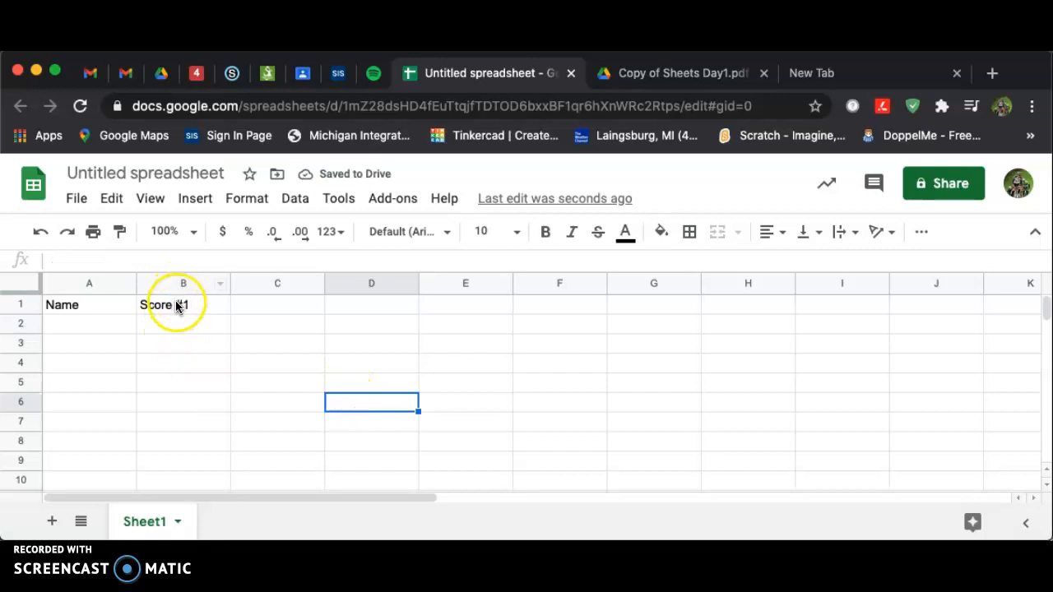
pyautogui.click(178, 304)
pyautogui.moveTo(394, 301); pyautogui.dragTo(405, 309)
pyautogui.click(413, 365)
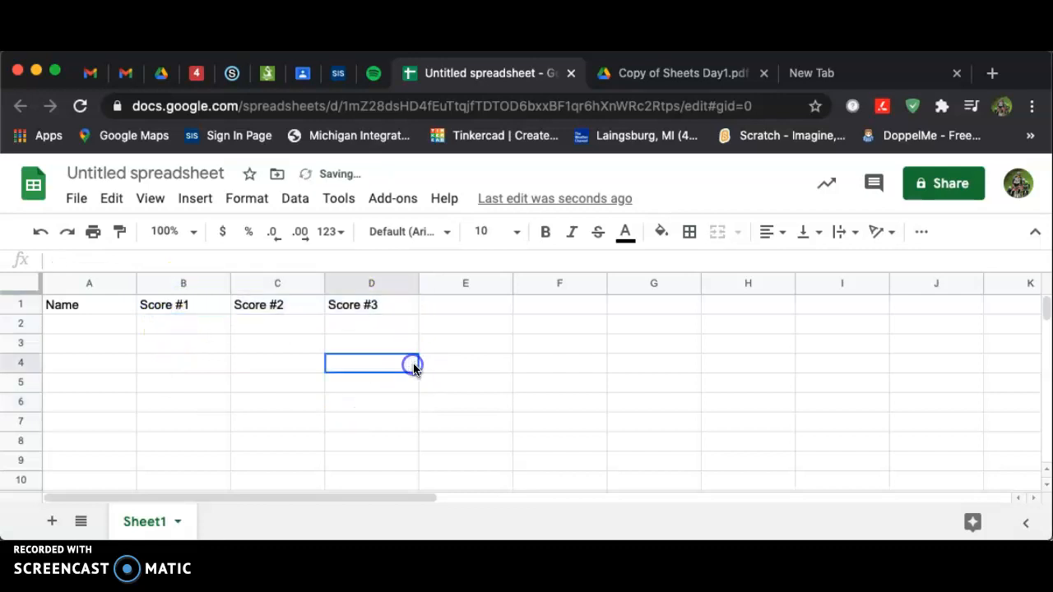
# Enter the names Beth, Jame, Bill and Rick down column A starting at A2
pyautogui.click(93, 322)
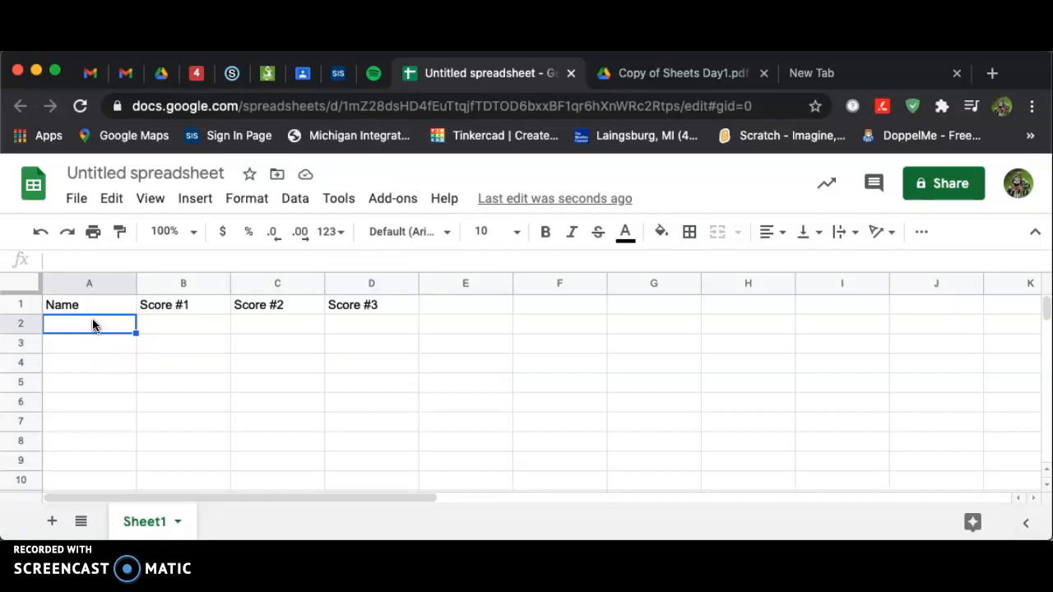
pyautogui.write('Beth')
pyautogui.press('Return')
pyautogui.write('Jame')
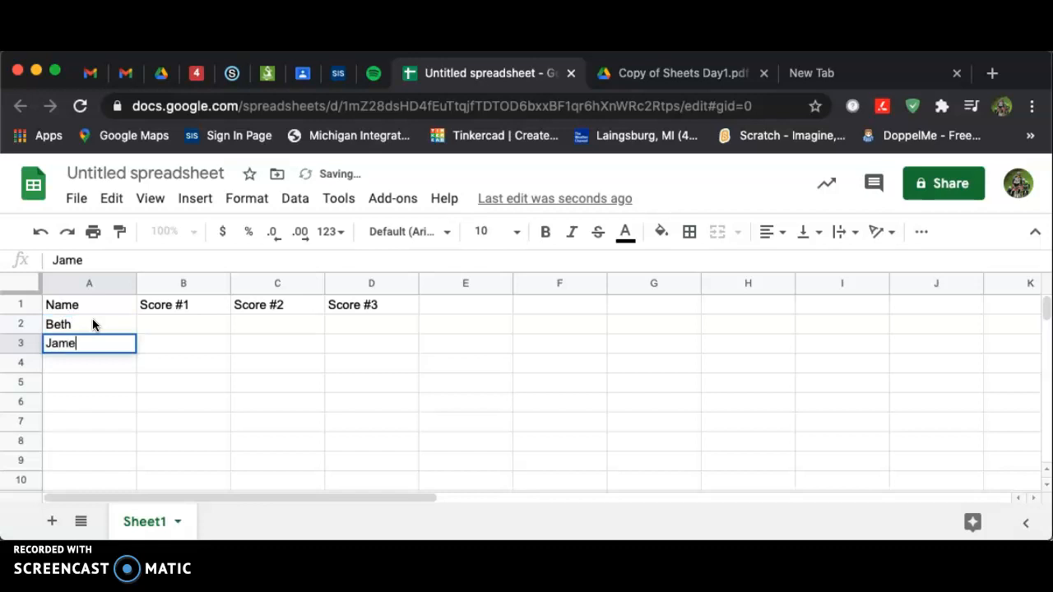
pyautogui.press('Return')
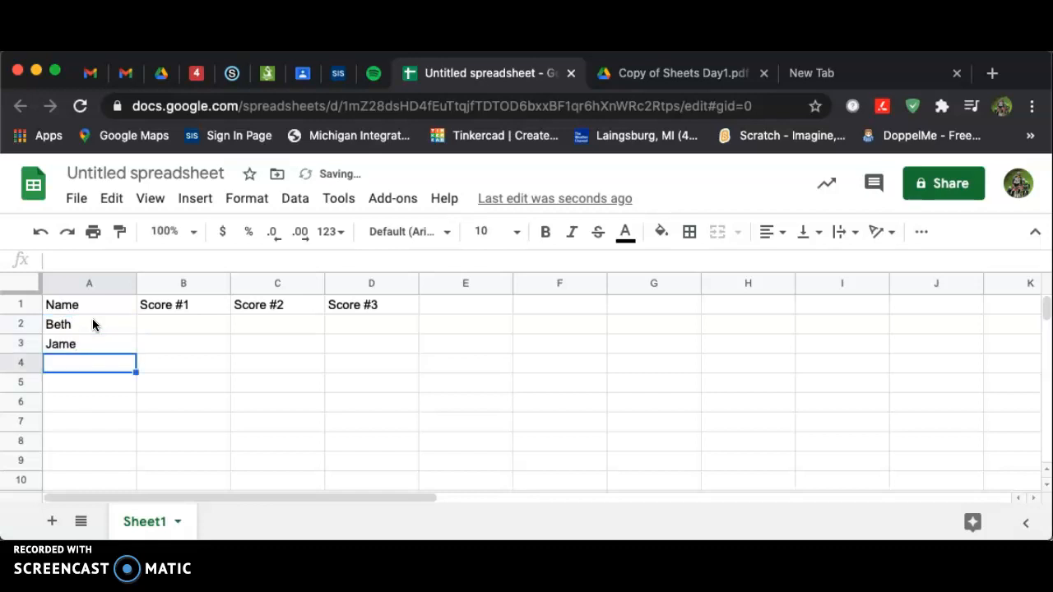
pyautogui.write('Bill')
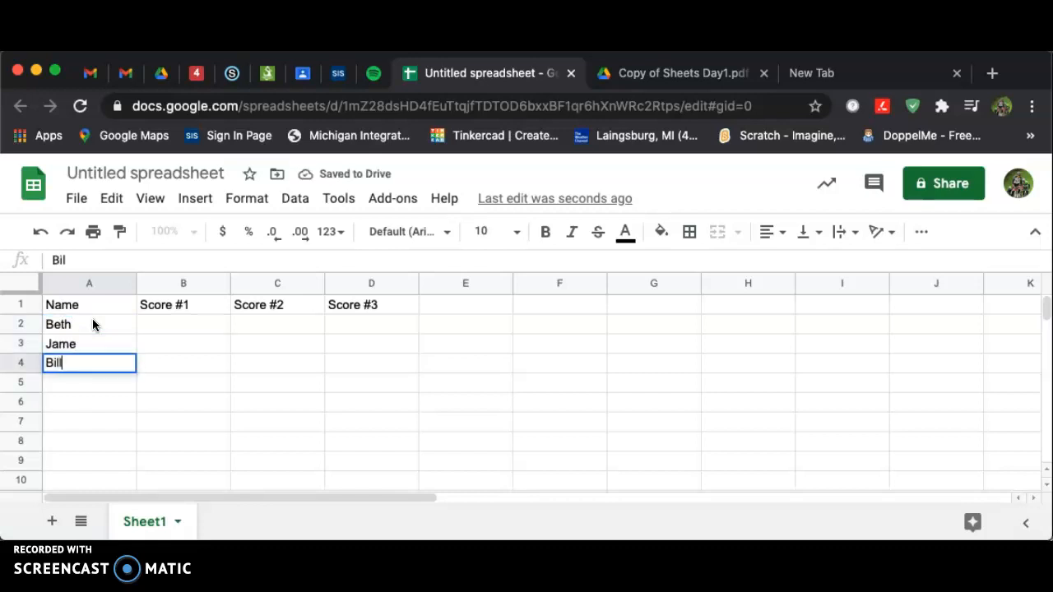
pyautogui.press('Return')
pyautogui.write('Rick')
pyautogui.press('Return')
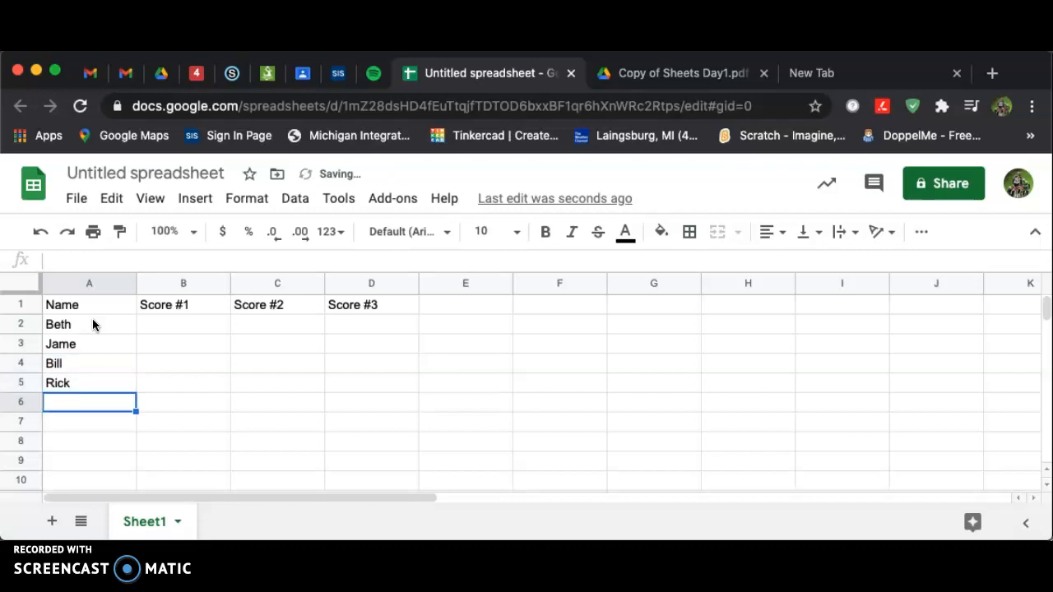
# Enter the names JIm in A6 and Jenny in A7
pyautogui.write('JIm')
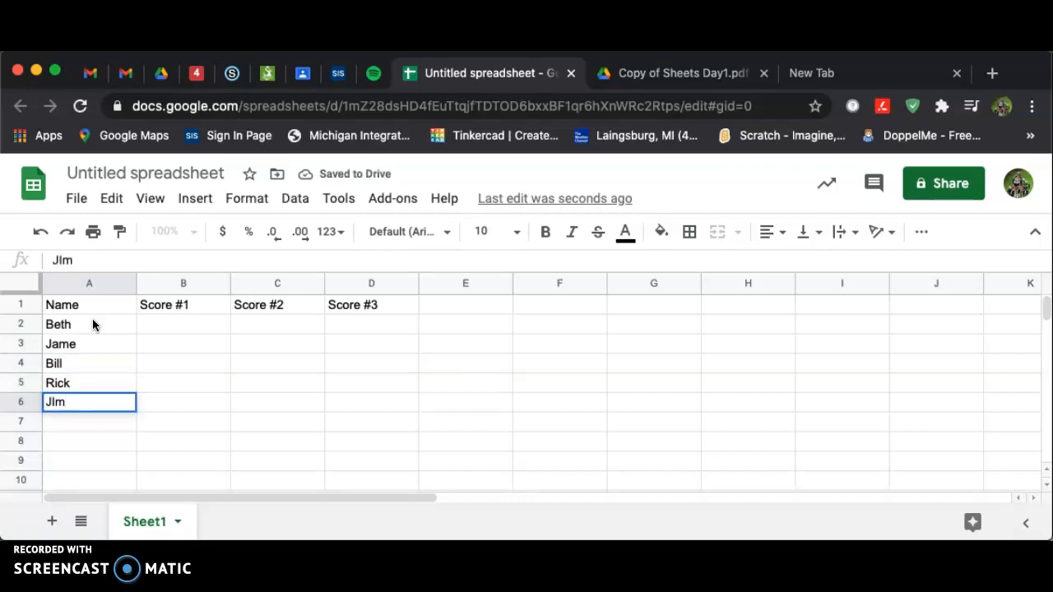
pyautogui.write('\\\\\\')
pyautogui.press('Return')
pyautogui.press('Return')
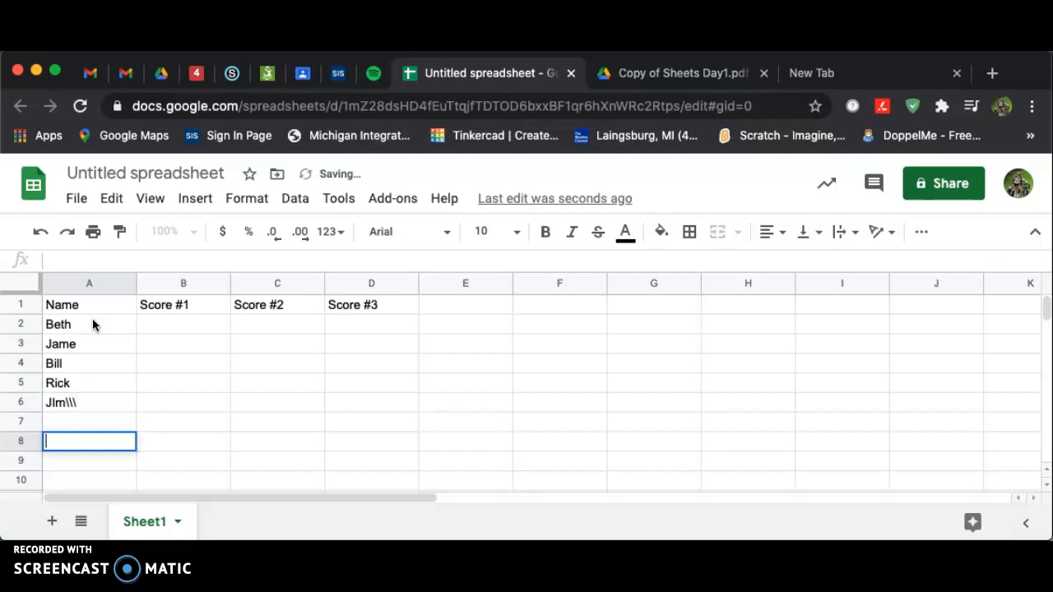
pyautogui.click(101, 402)
pyautogui.press('Delete')
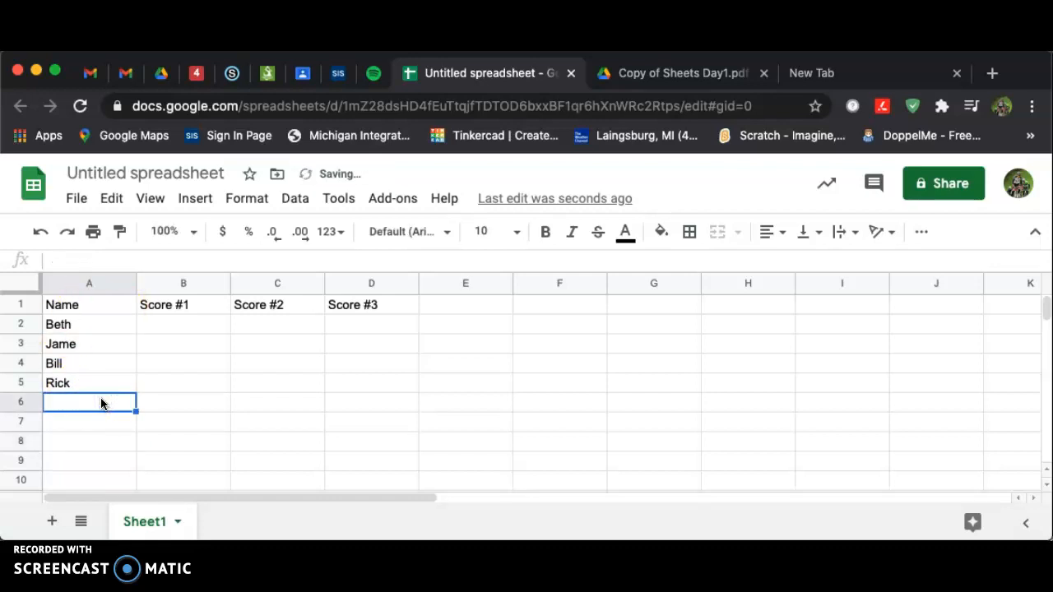
pyautogui.write('JIm')
pyautogui.press('BackSpace')
pyautogui.press('BackSpace')
pyautogui.press('BackSpace')
pyautogui.write('JIm')
pyautogui.press('Return')
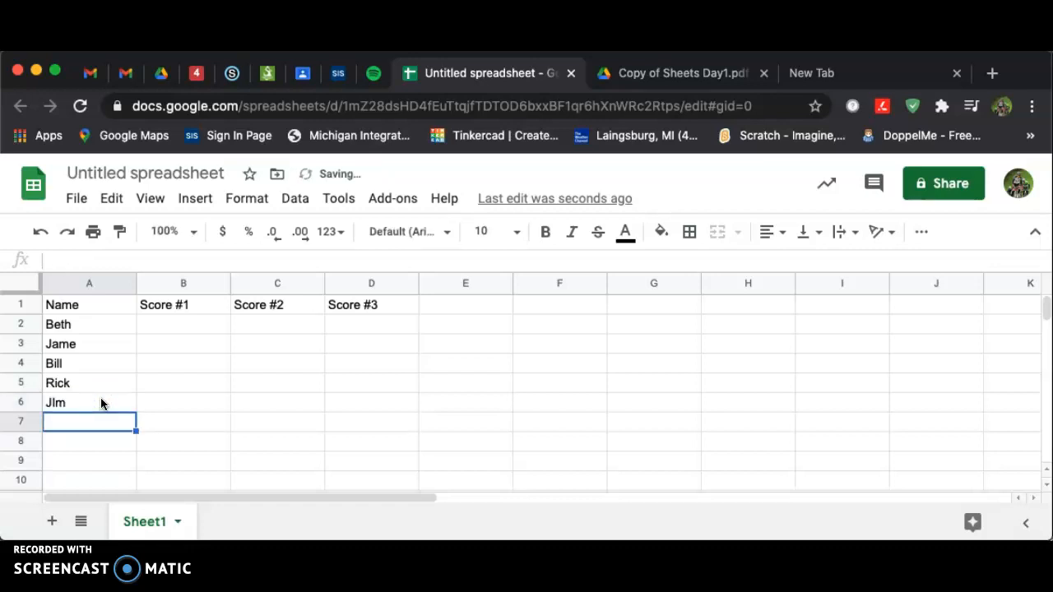
pyautogui.write('Jenny')
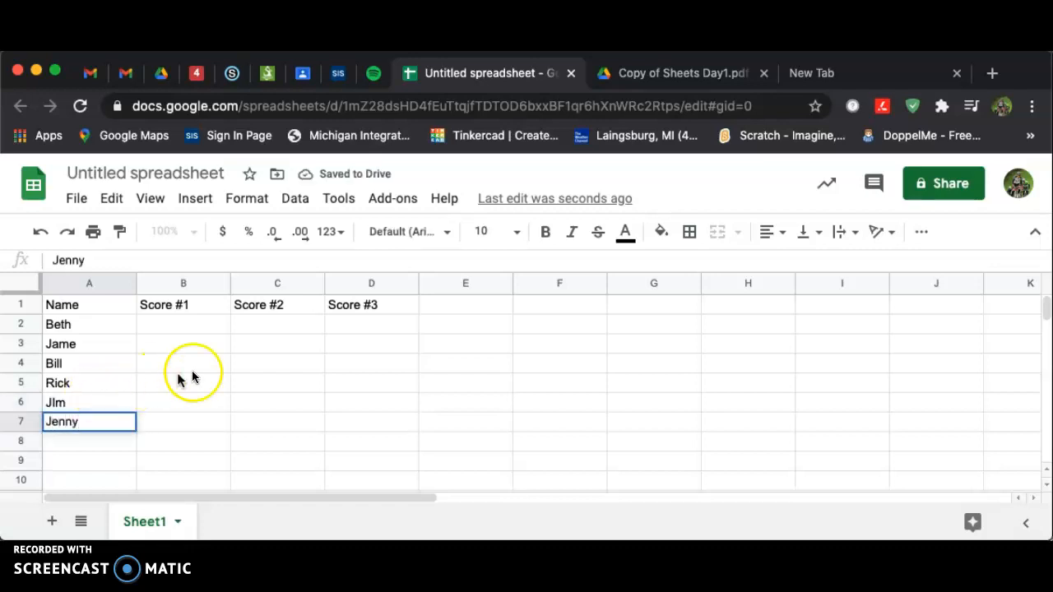
# Enter 99 in B2 and fill it across all score cells from B2 to D7
pyautogui.click(188, 324)
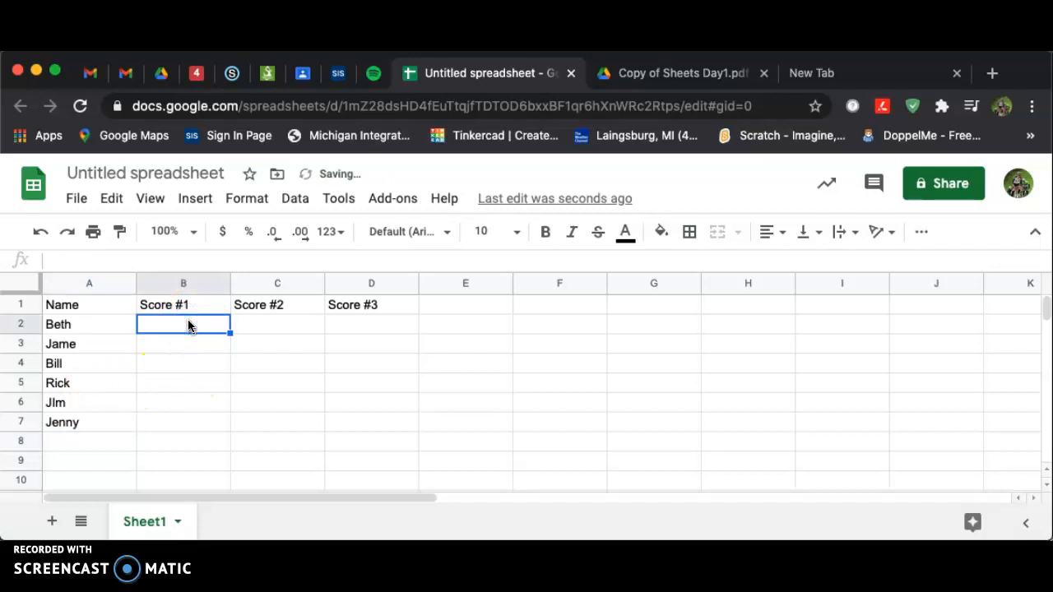
pyautogui.write('99')
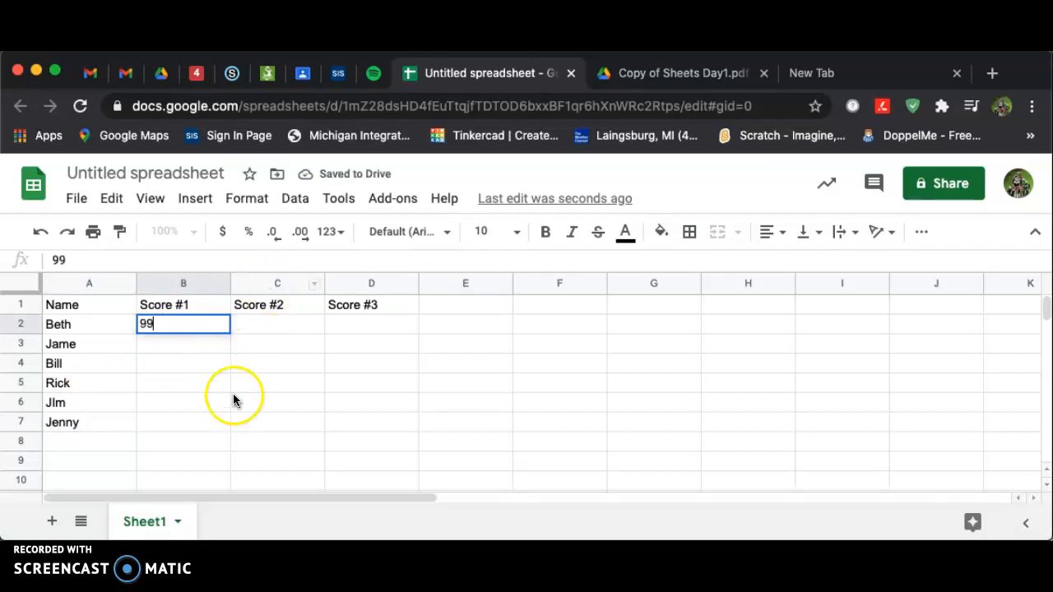
pyautogui.moveTo(233, 395); pyautogui.dragTo(175, 383)
pyautogui.click(171, 325)
pyautogui.moveTo(230, 332); pyautogui.dragTo(383, 421)
pyautogui.click(549, 434)
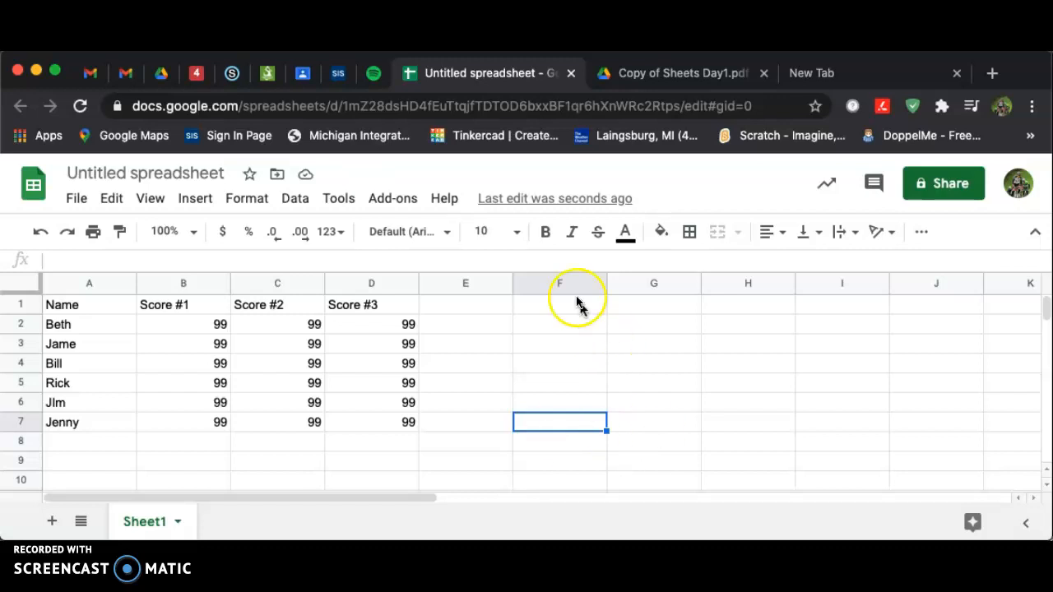
# Set the header row A1:D1 to font size 16 and make it bold
pyautogui.click(642, 69)
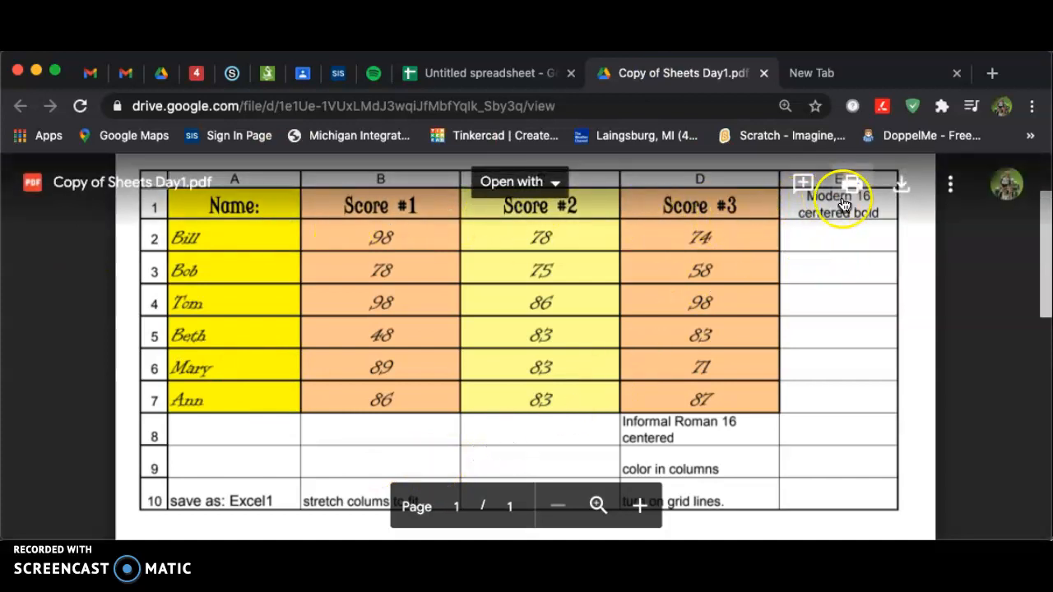
pyautogui.click(471, 73)
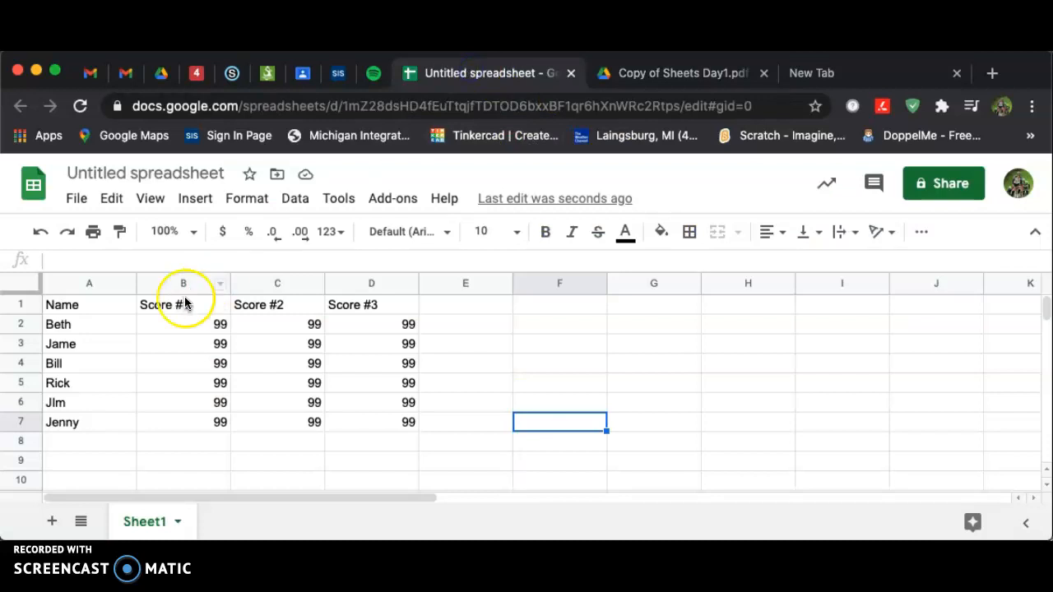
pyautogui.moveTo(80, 310); pyautogui.dragTo(389, 311)
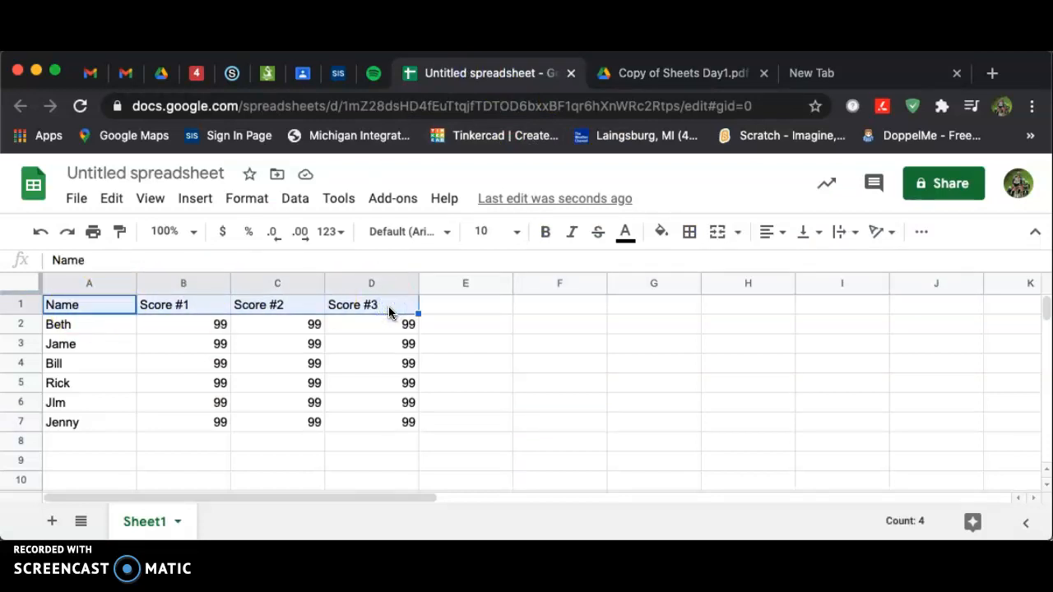
pyautogui.click(517, 234)
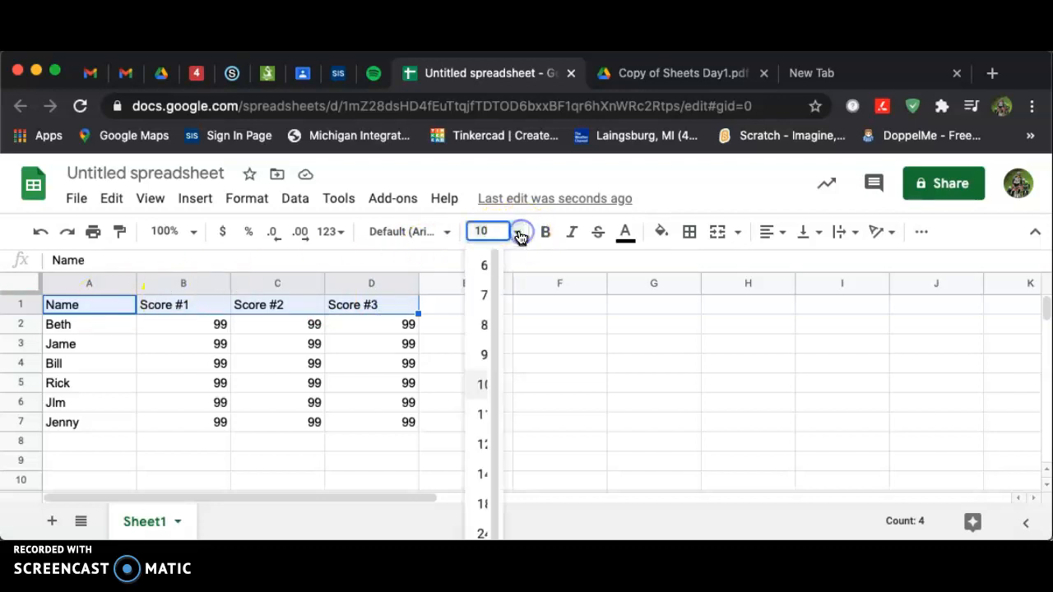
pyautogui.scroll(-1, 496, 475)
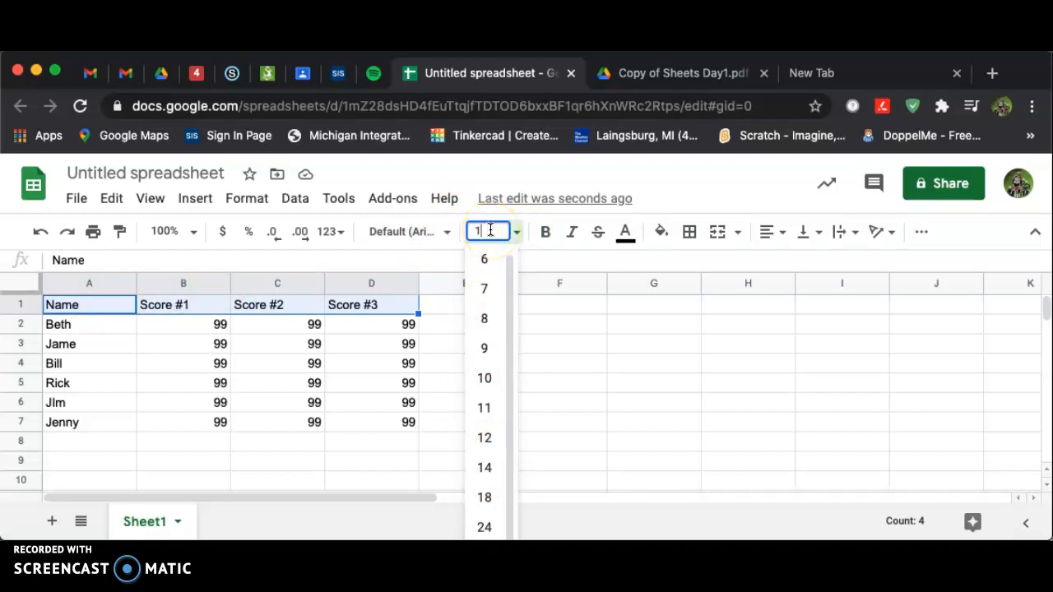
pyautogui.write('16')
pyautogui.press('Return')
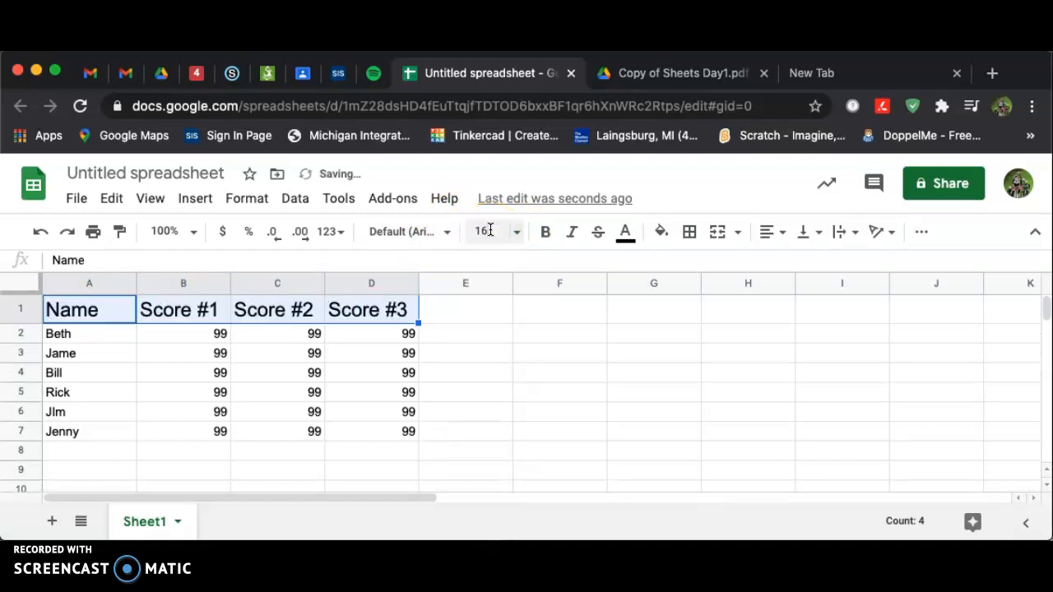
pyautogui.click(546, 232)
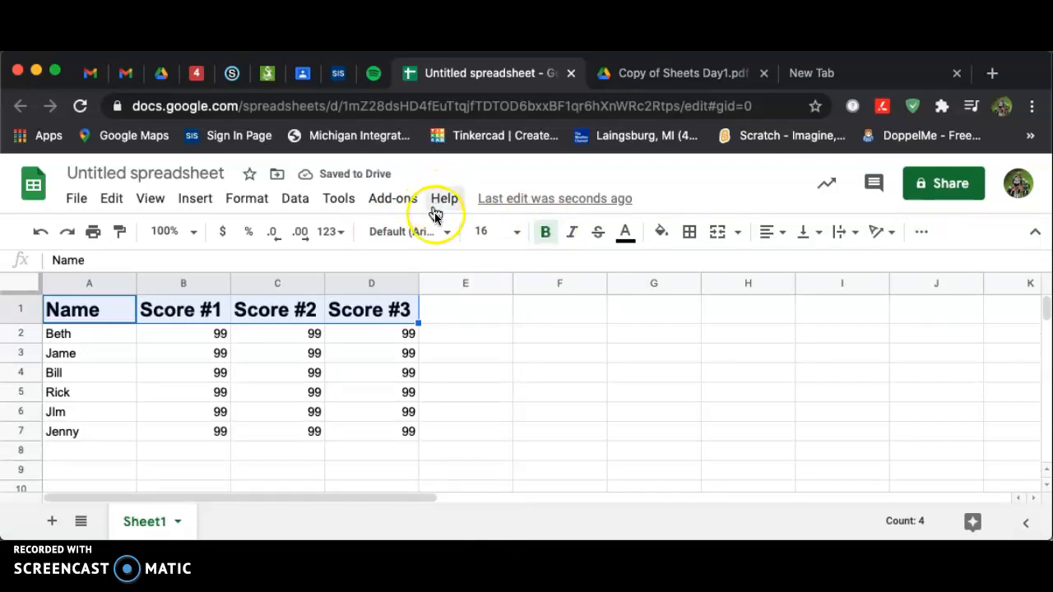
pyautogui.click(442, 233)
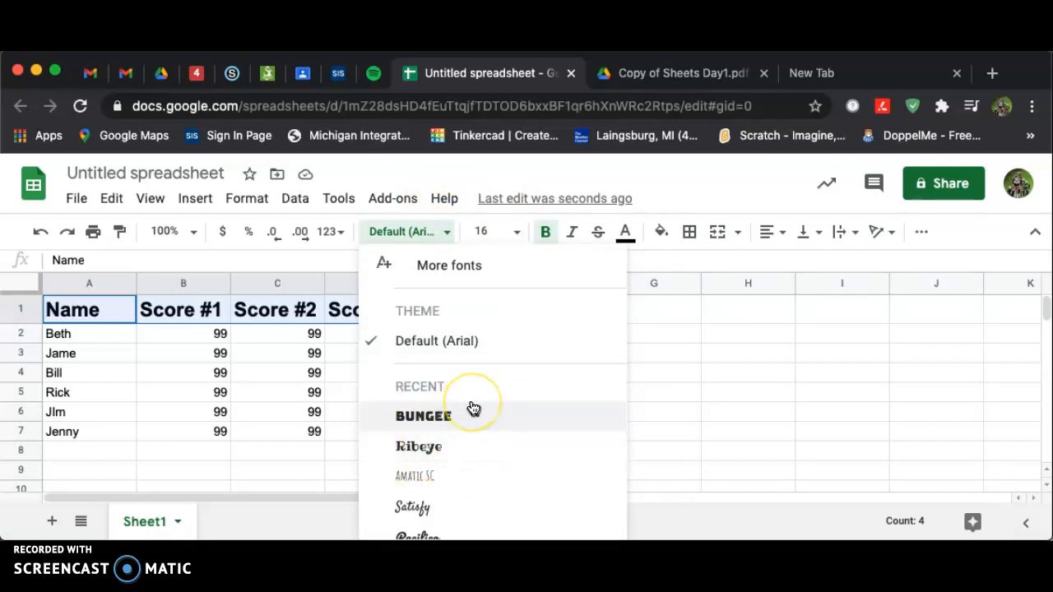
pyautogui.scroll(-3, 473, 408)
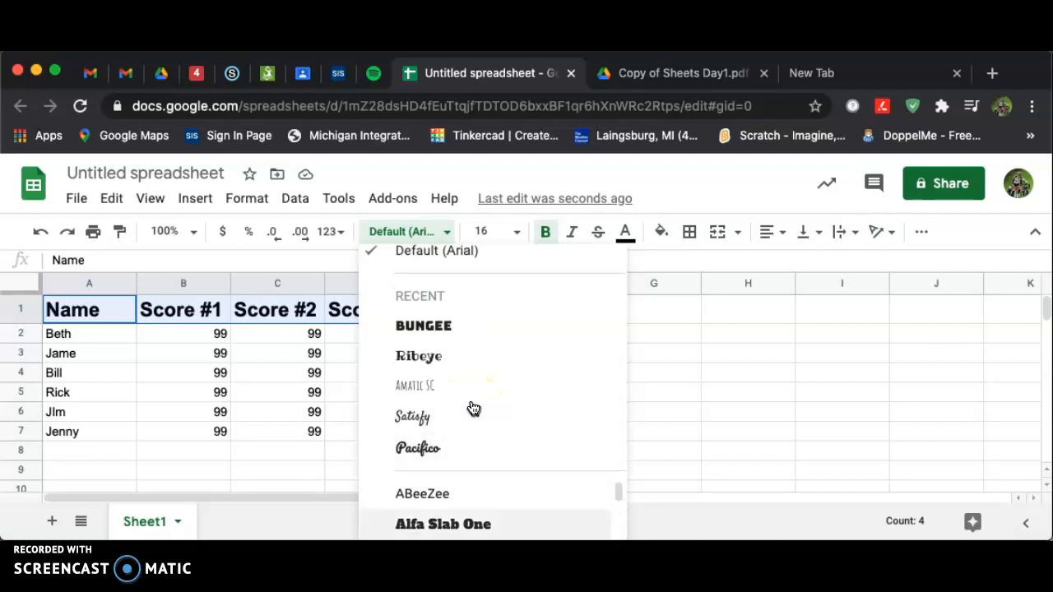
pyautogui.scroll(-5, 473, 409)
pyautogui.scroll(-6, 473, 409)
pyautogui.scroll(-6, 473, 409)
pyautogui.scroll(-4, 473, 409)
pyautogui.scroll(-1, 473, 408)
pyautogui.scroll(-2, 473, 409)
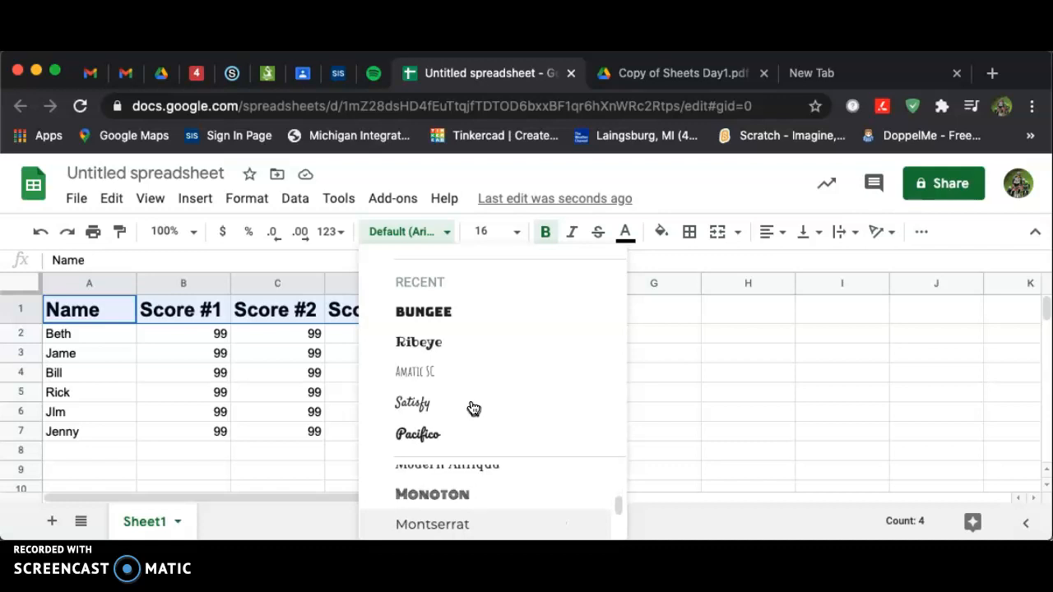
pyautogui.click(420, 232)
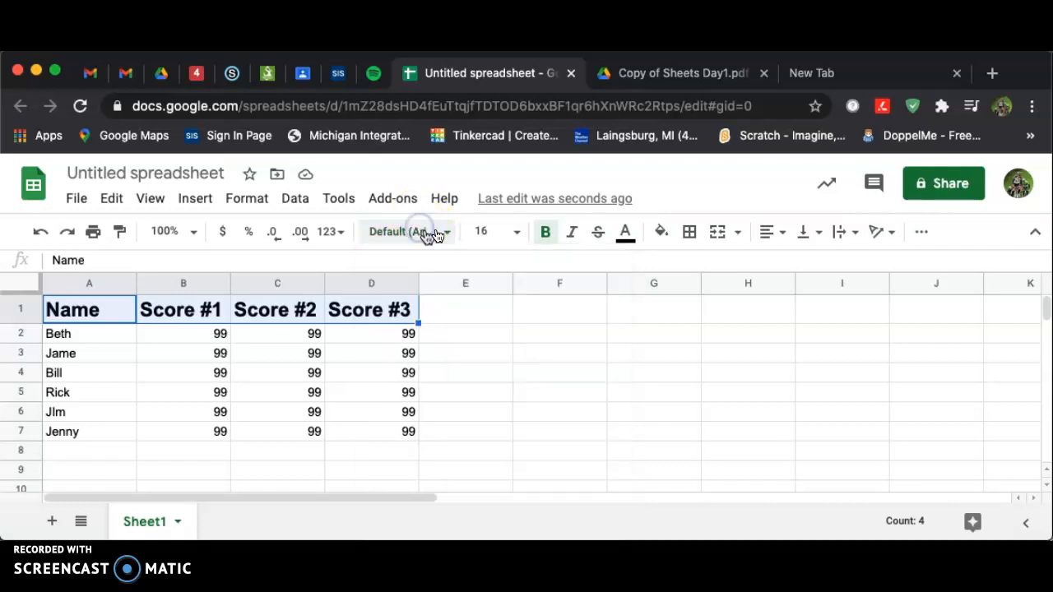
# Add the Modern Antiqua font to the available fonts by searching for it in More fonts
pyautogui.click(444, 232)
pyautogui.click(440, 267)
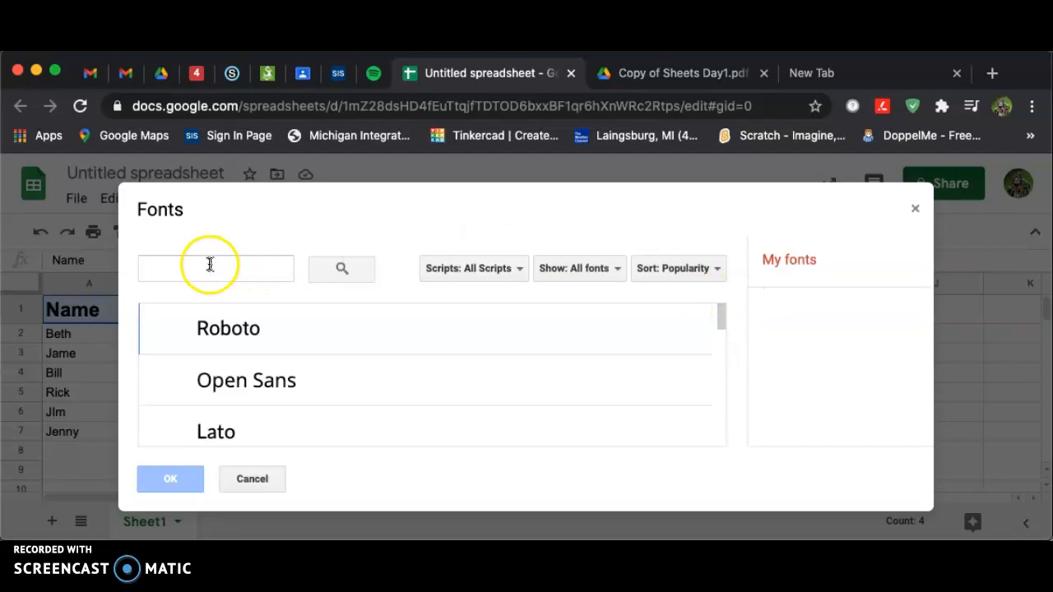
pyautogui.click(211, 267)
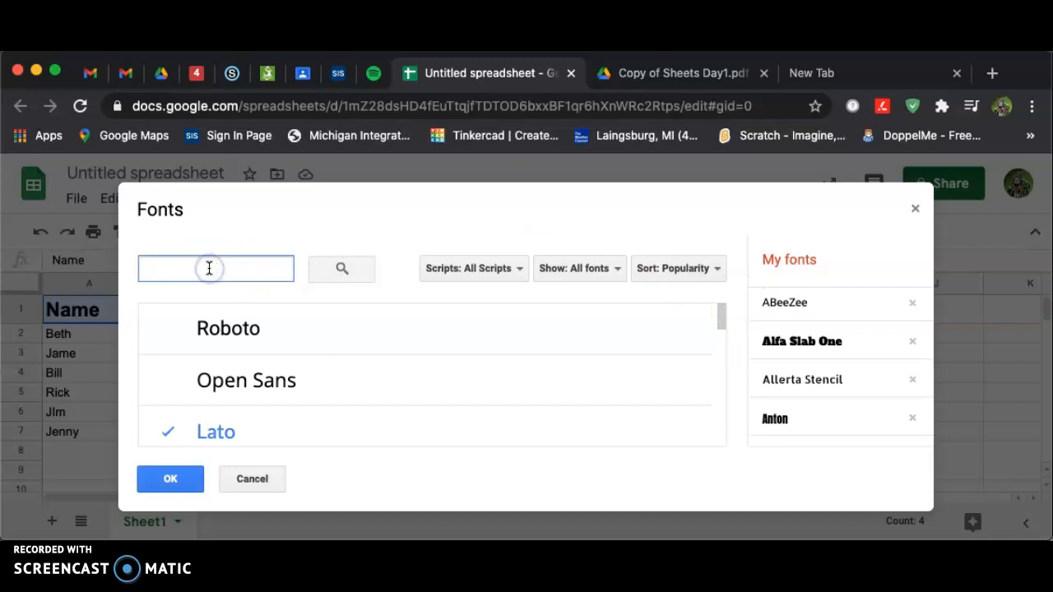
pyautogui.write('moder')
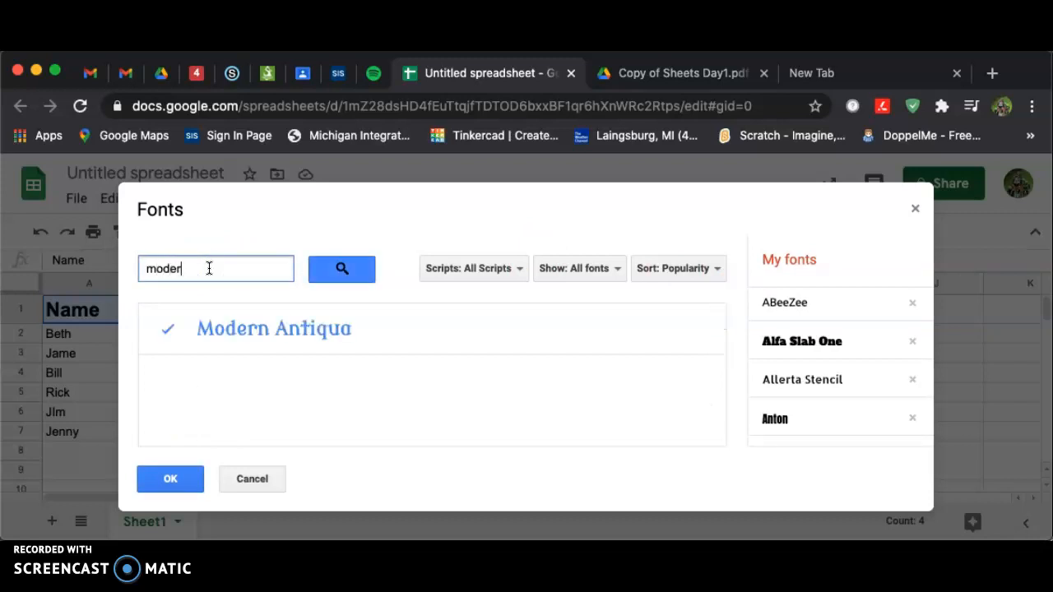
pyautogui.click(276, 328)
pyautogui.click(268, 331)
pyautogui.click(168, 480)
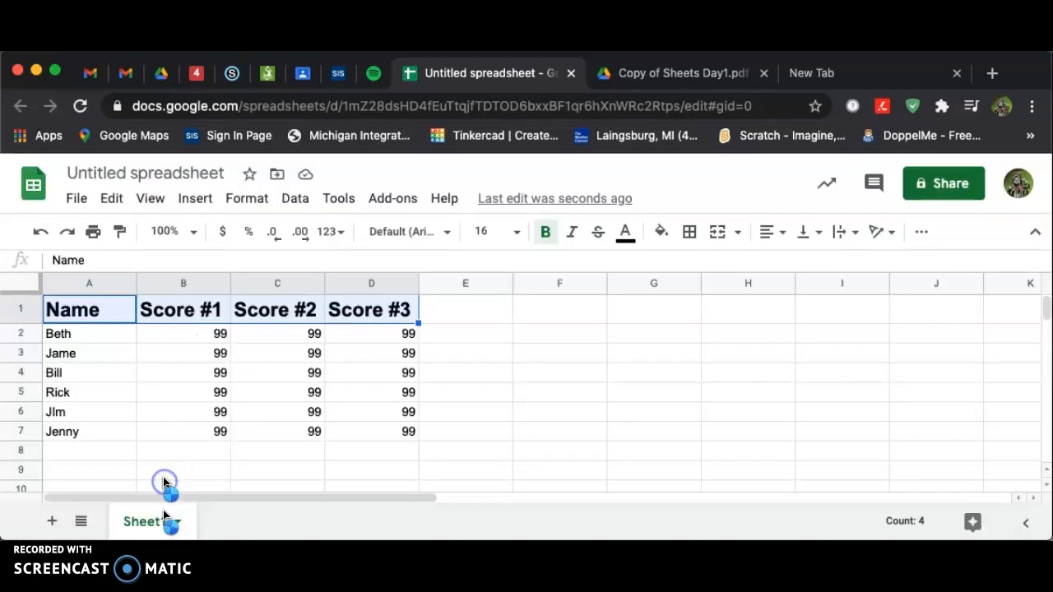
# Apply the Modern Antiqua font to the header row A1:D1
pyautogui.click(447, 236)
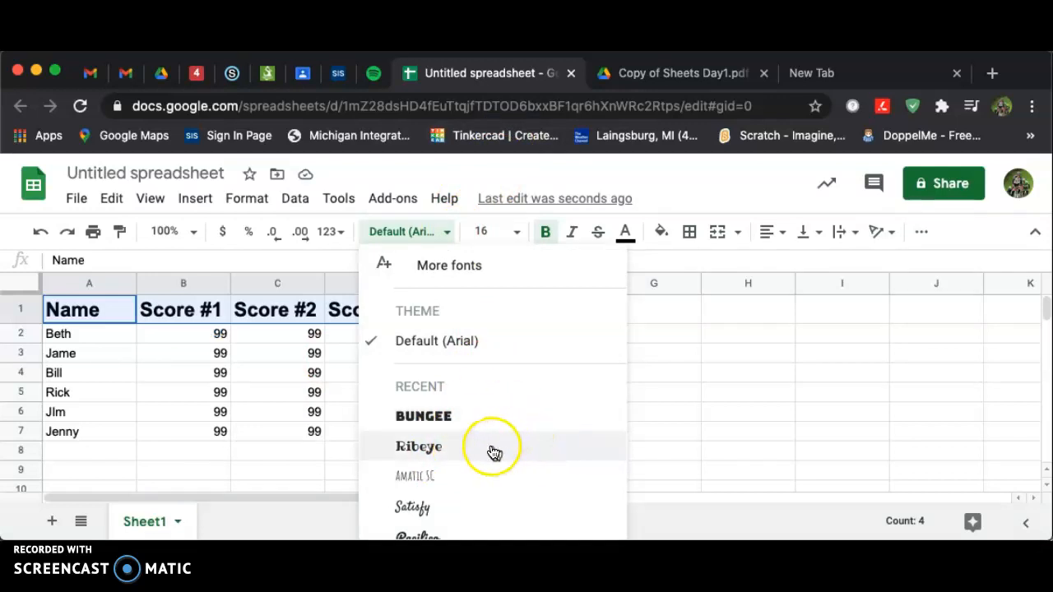
pyautogui.scroll(-3, 557, 450)
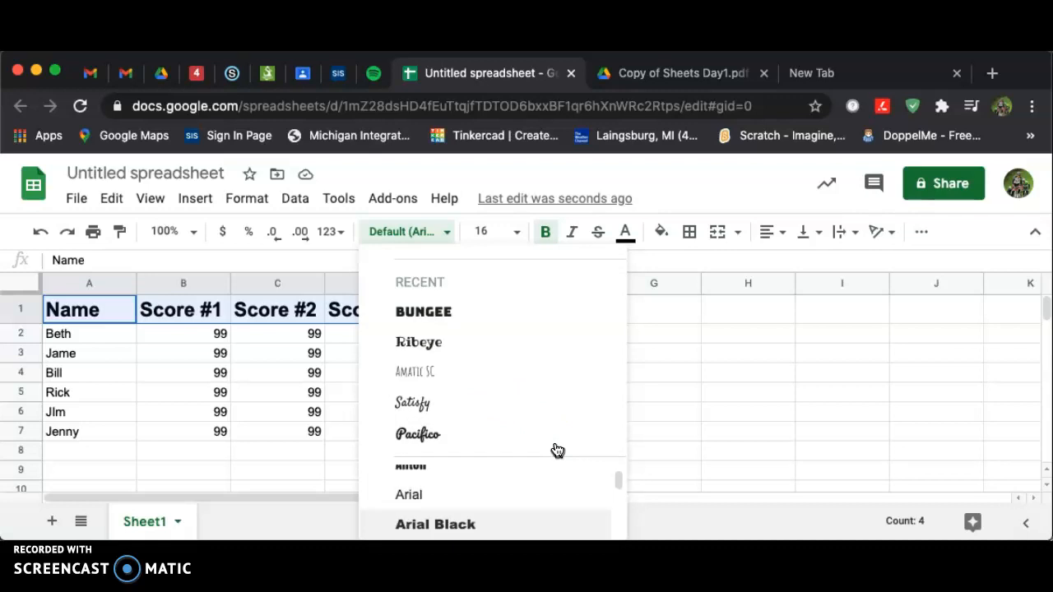
pyautogui.scroll(-10, 493, 505)
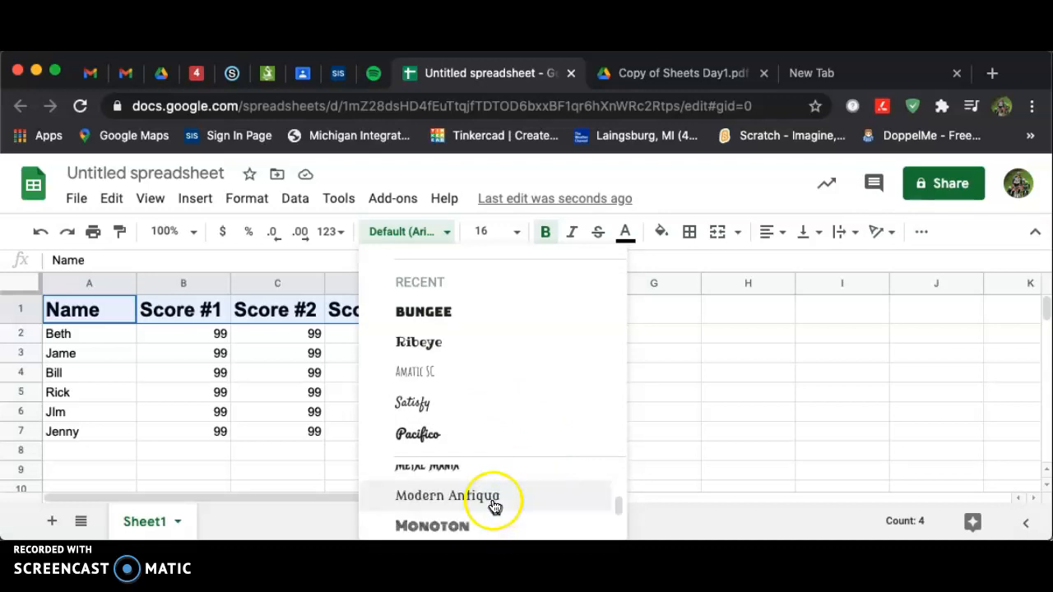
pyautogui.scroll(5, 491, 506)
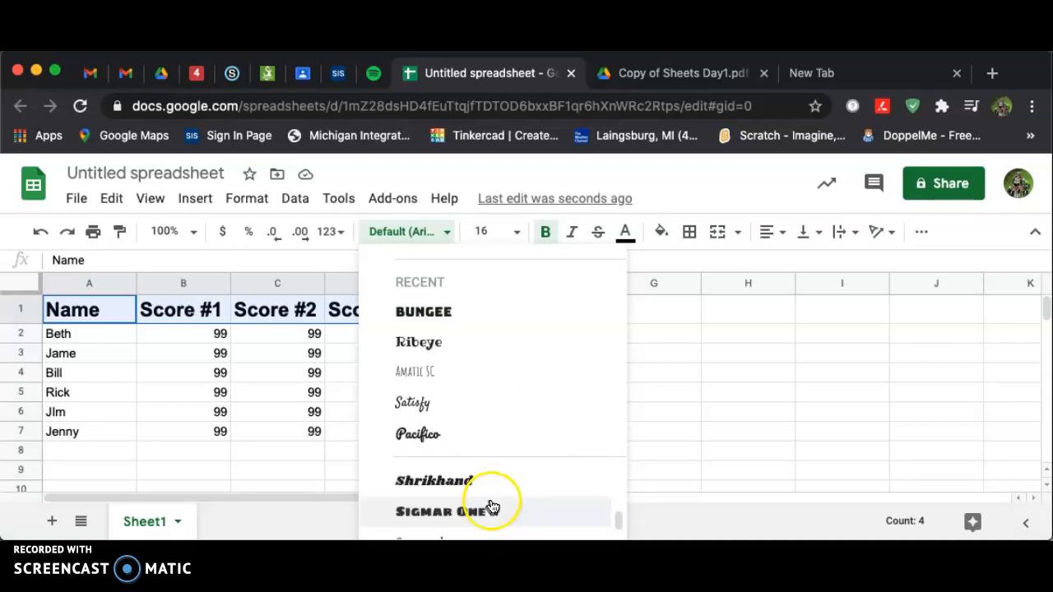
pyautogui.scroll(3, 493, 506)
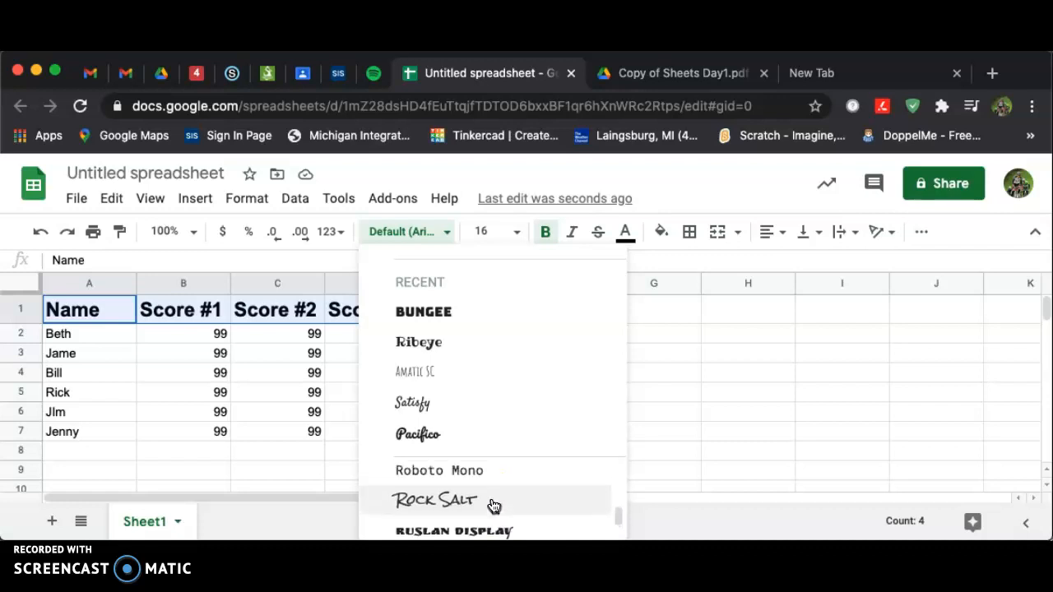
pyautogui.scroll(3, 494, 506)
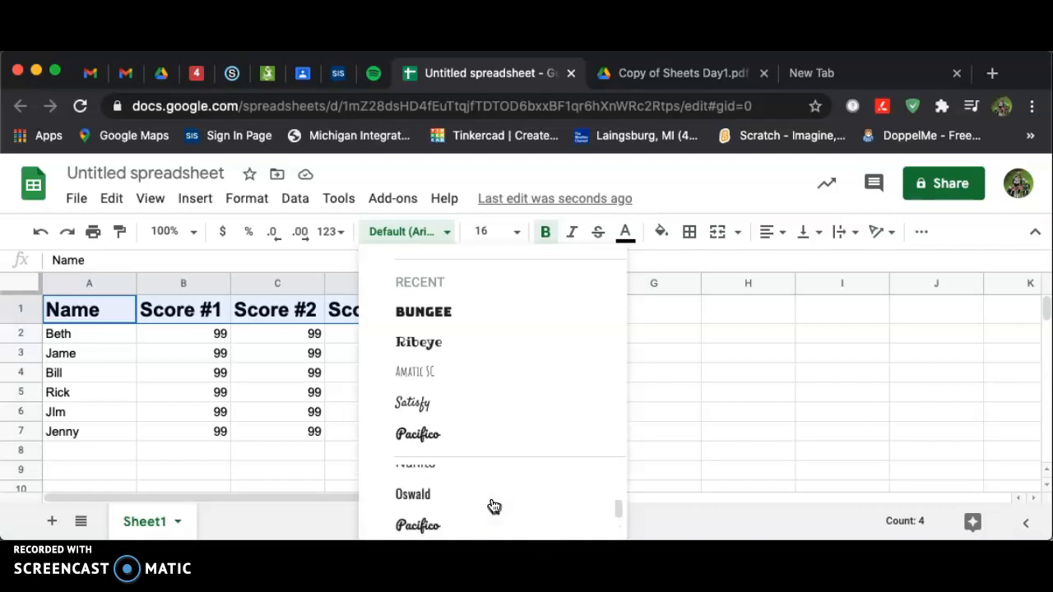
pyautogui.scroll(2, 494, 506)
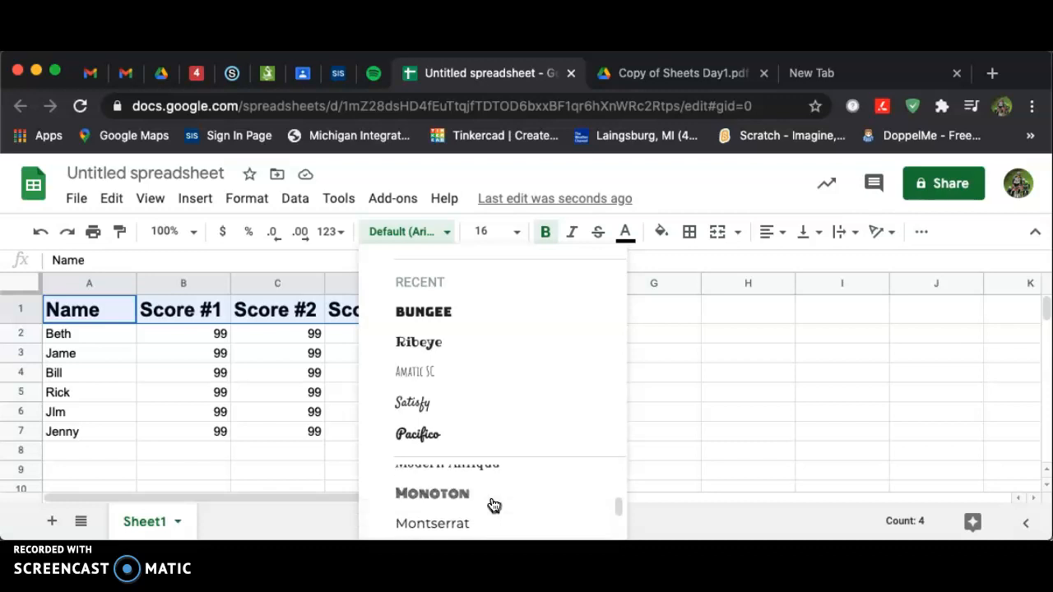
pyautogui.click(482, 475)
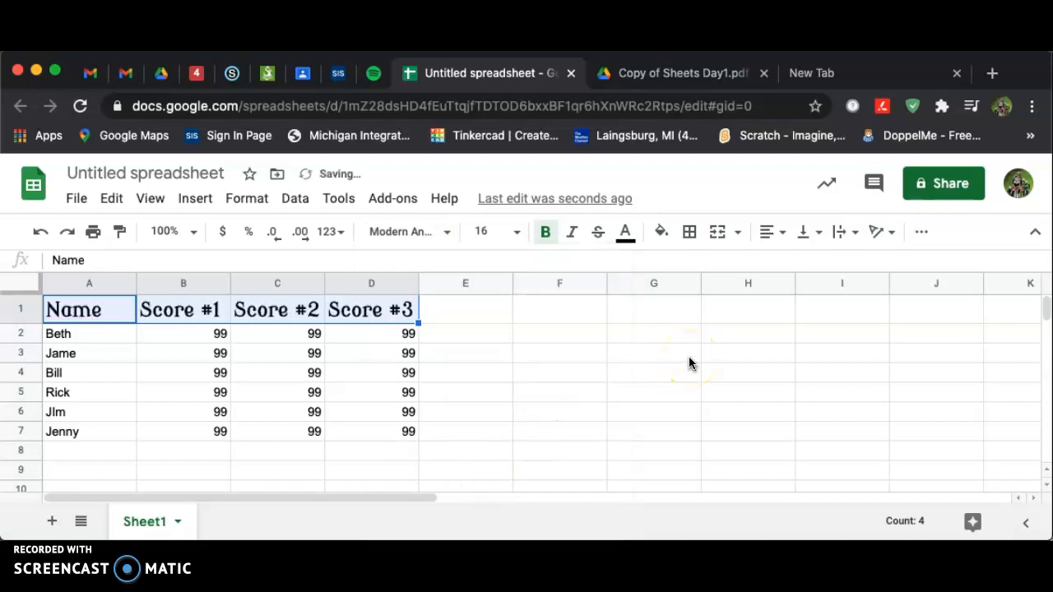
# Select the names and scores in A2:D7, check the assignment PDF, and set their font size to 16
pyautogui.click(722, 374)
pyautogui.moveTo(66, 338); pyautogui.dragTo(409, 434)
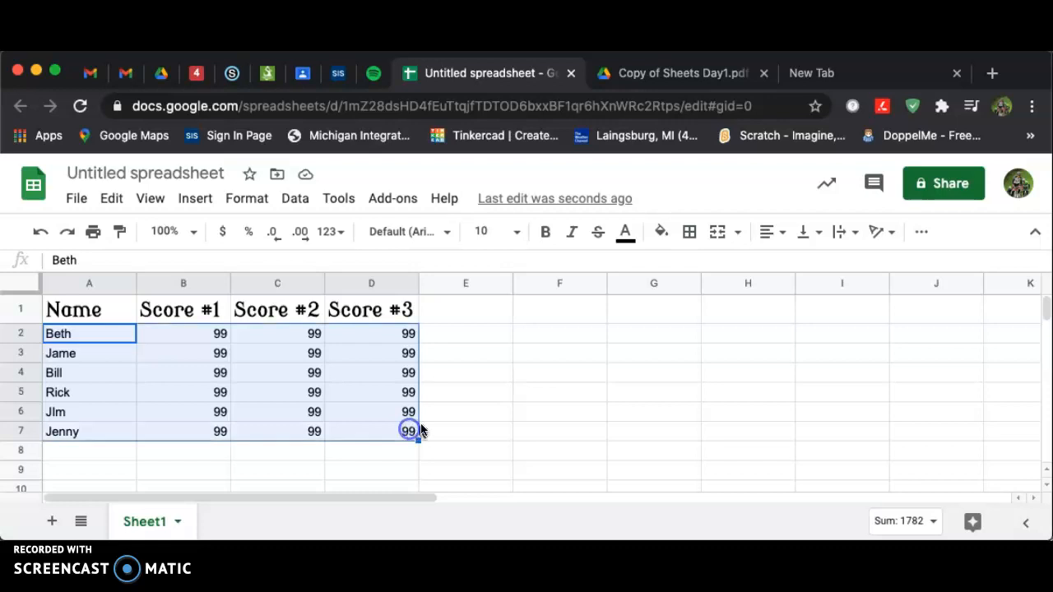
pyautogui.click(666, 74)
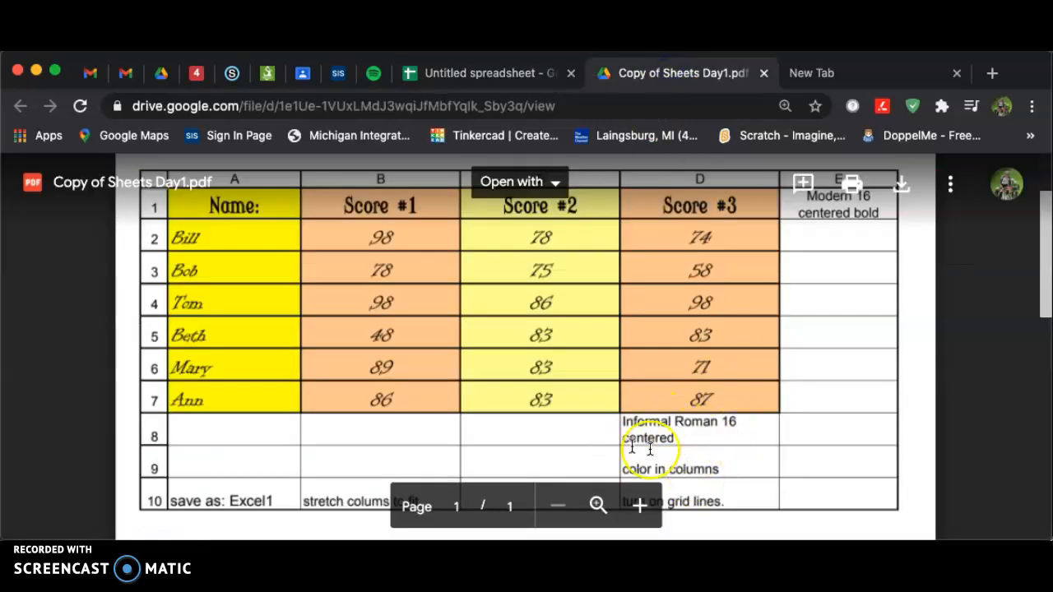
pyautogui.click(475, 72)
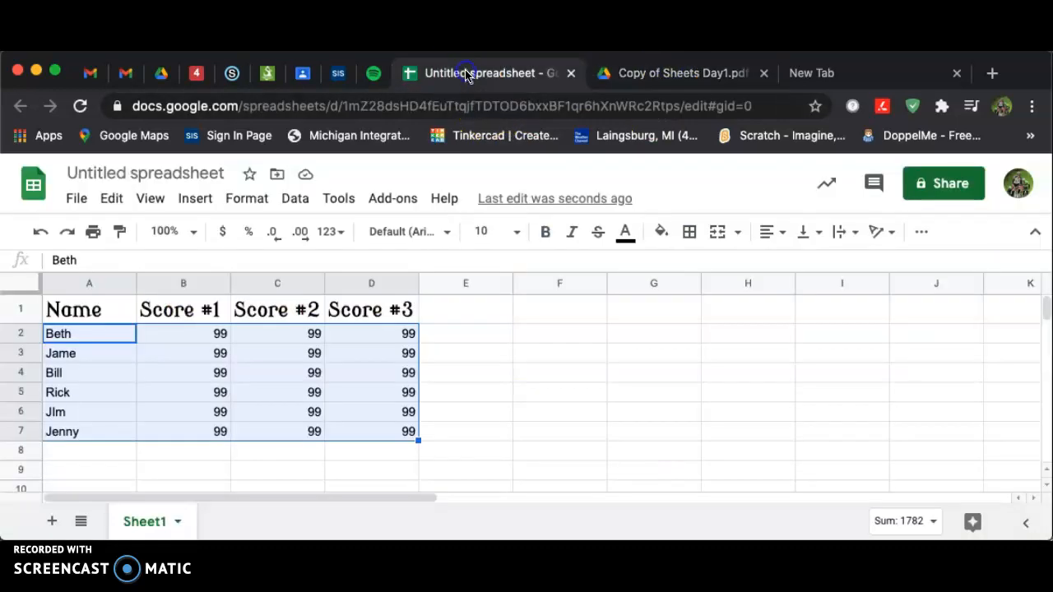
pyautogui.click(516, 232)
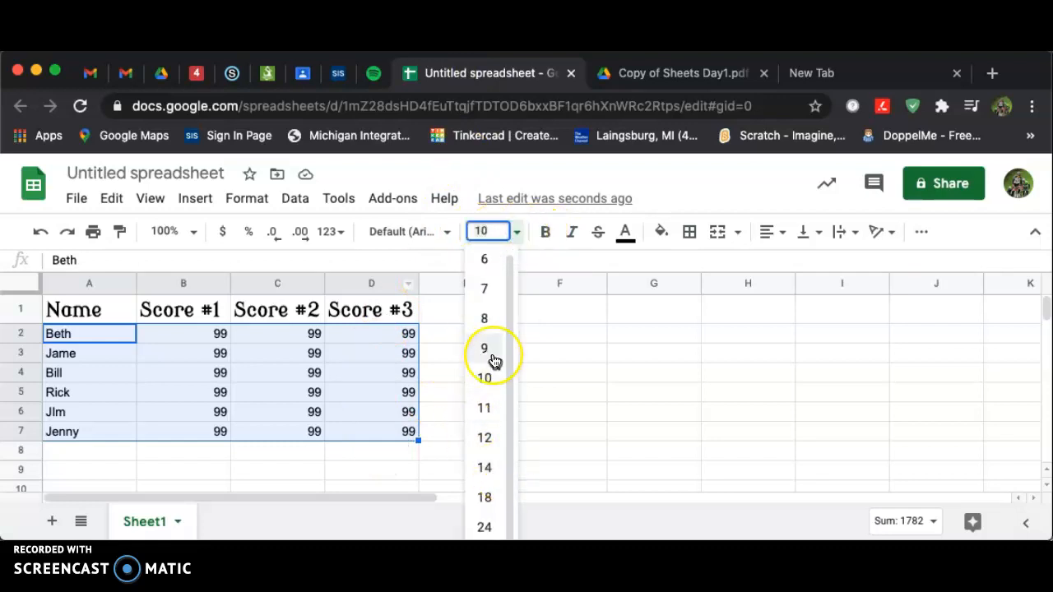
pyautogui.write('16')
pyautogui.press('Return')
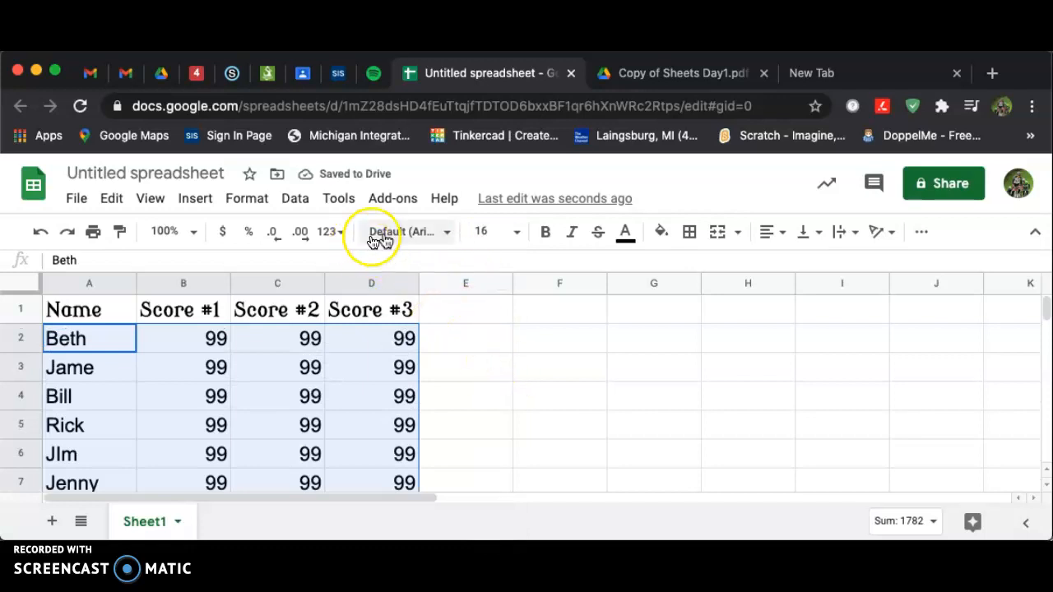
# Change the font of the names and scores in A2:D7 to Times New Roman
pyautogui.click(447, 234)
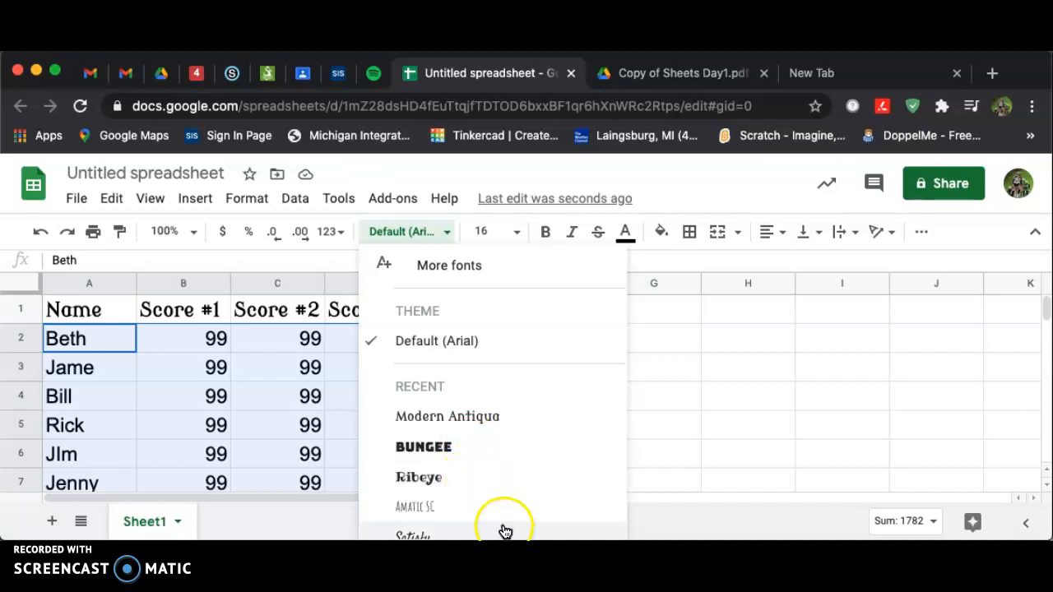
pyautogui.scroll(-5, 509, 521)
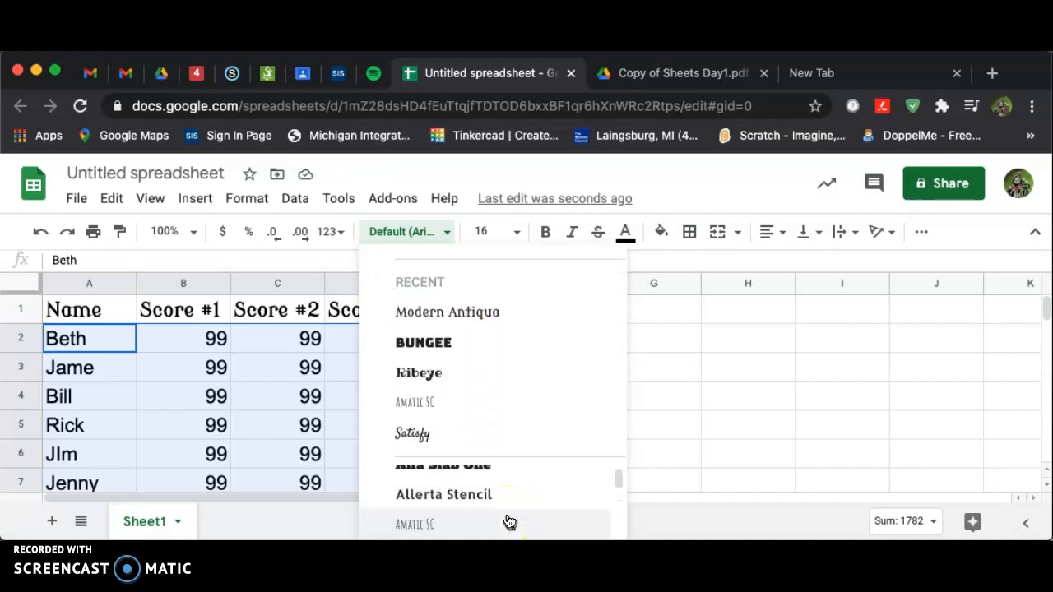
pyautogui.scroll(-10, 509, 521)
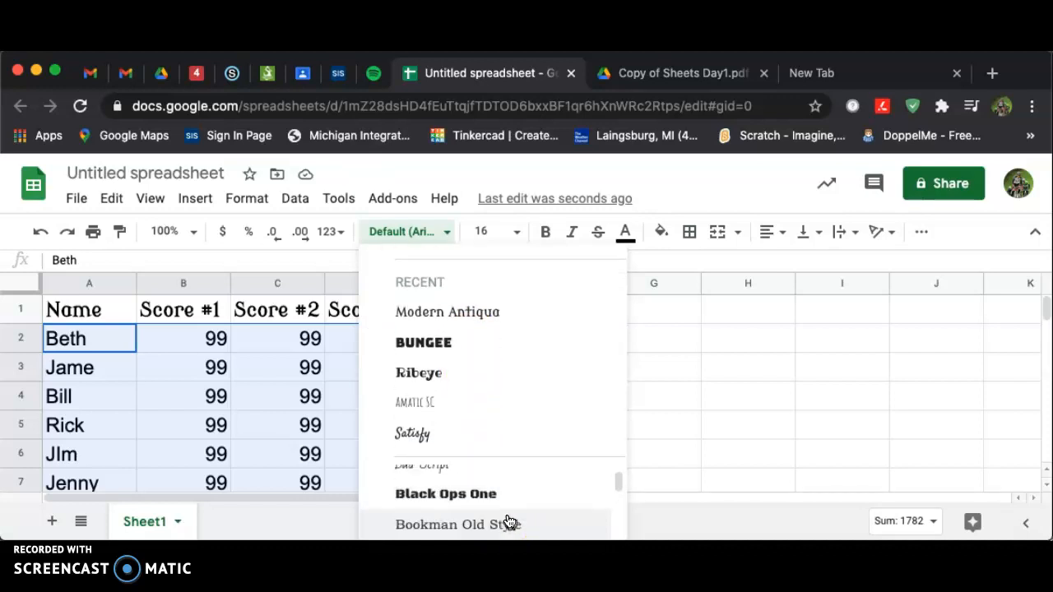
pyautogui.scroll(-5, 510, 522)
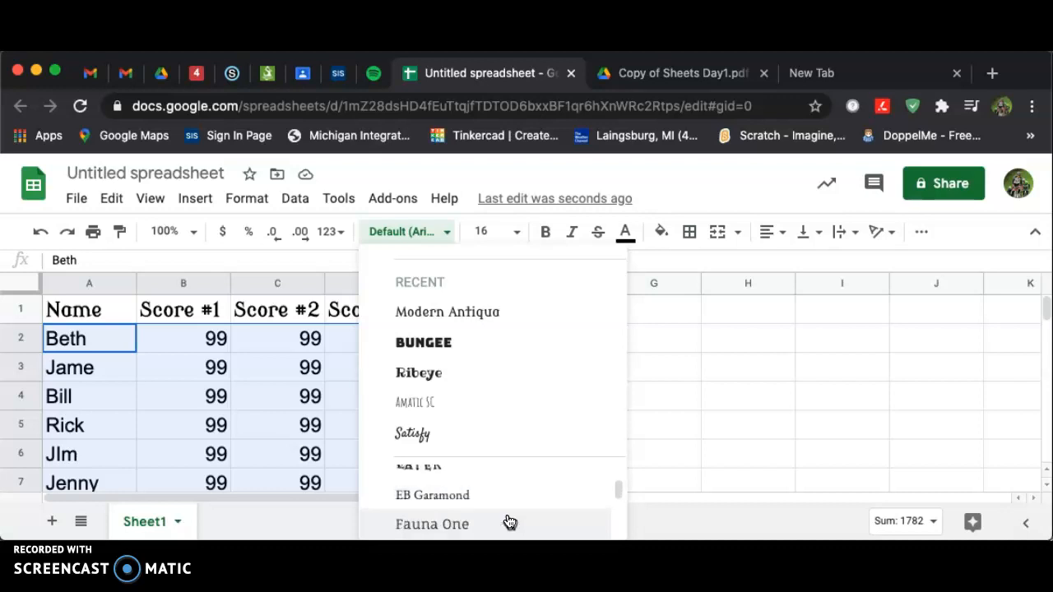
pyautogui.scroll(-10, 531, 505)
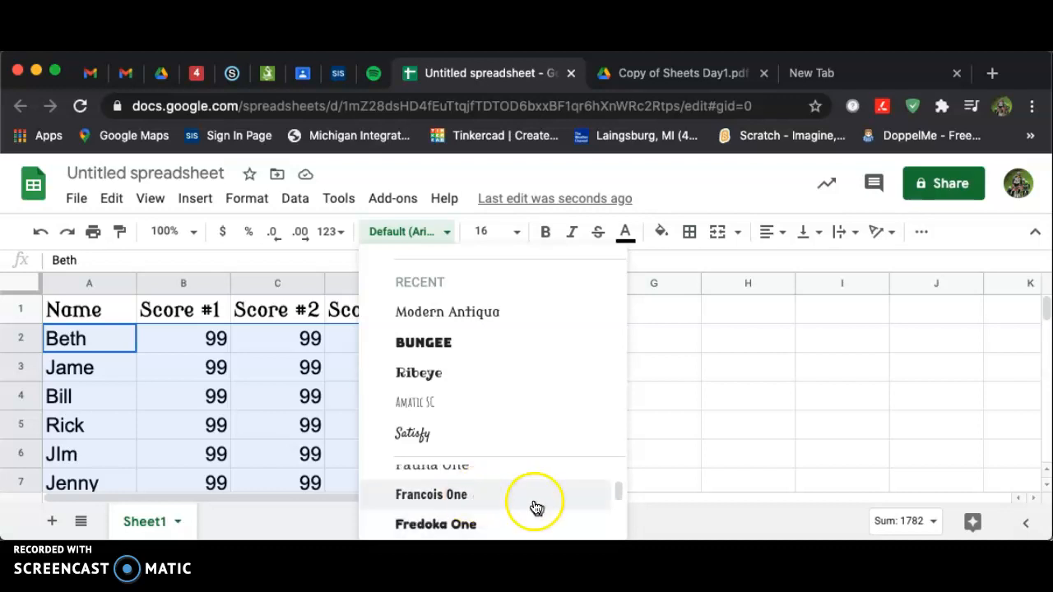
pyautogui.scroll(-10, 536, 511)
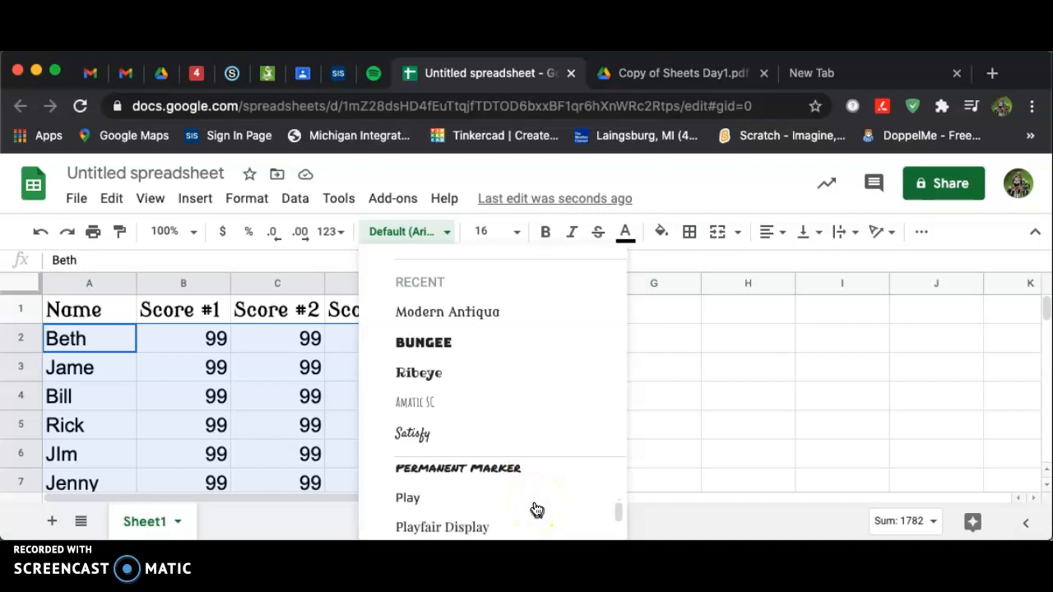
pyautogui.scroll(-5, 536, 510)
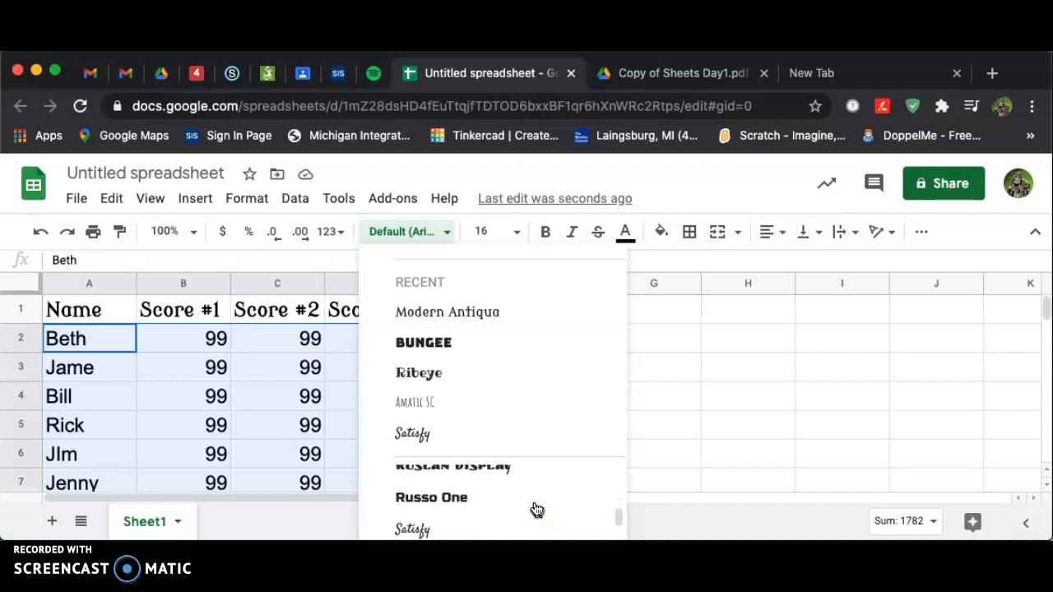
pyautogui.scroll(-3, 536, 510)
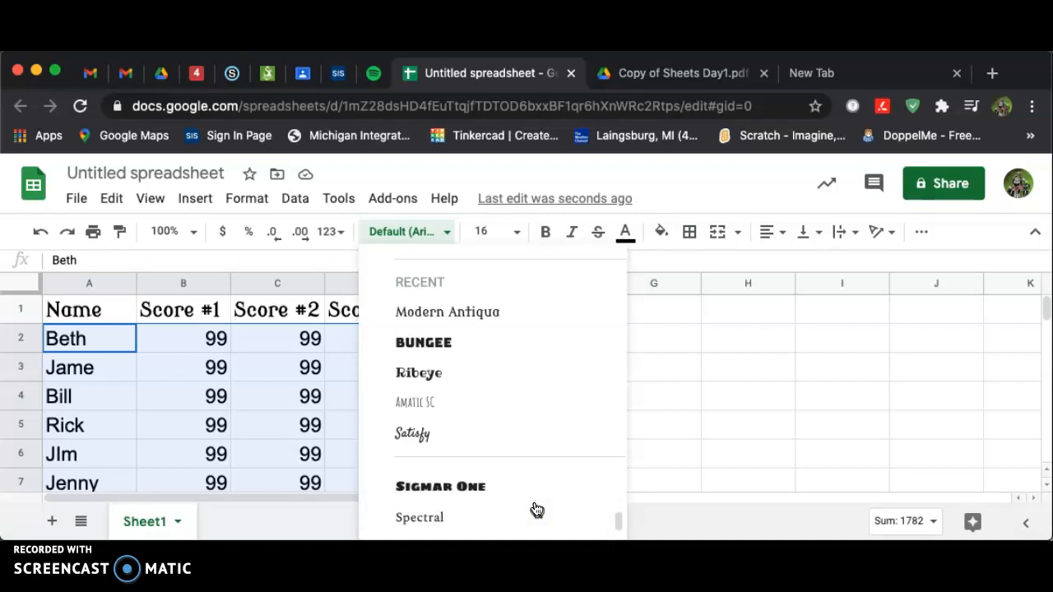
pyautogui.click(462, 533)
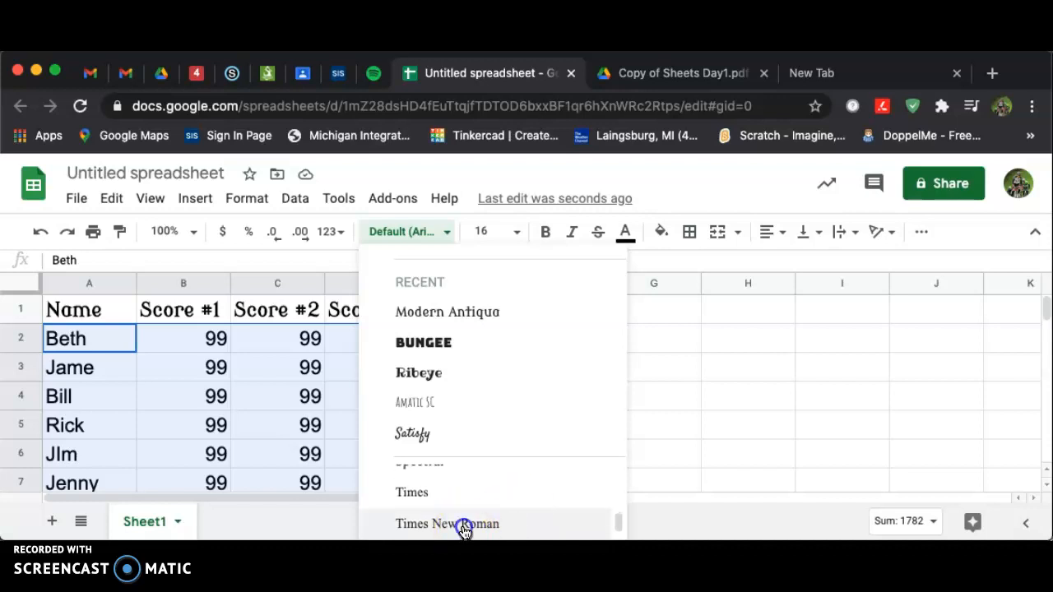
# Check the assignment PDF, then center the score cells B2:D7 horizontally
pyautogui.click(785, 404)
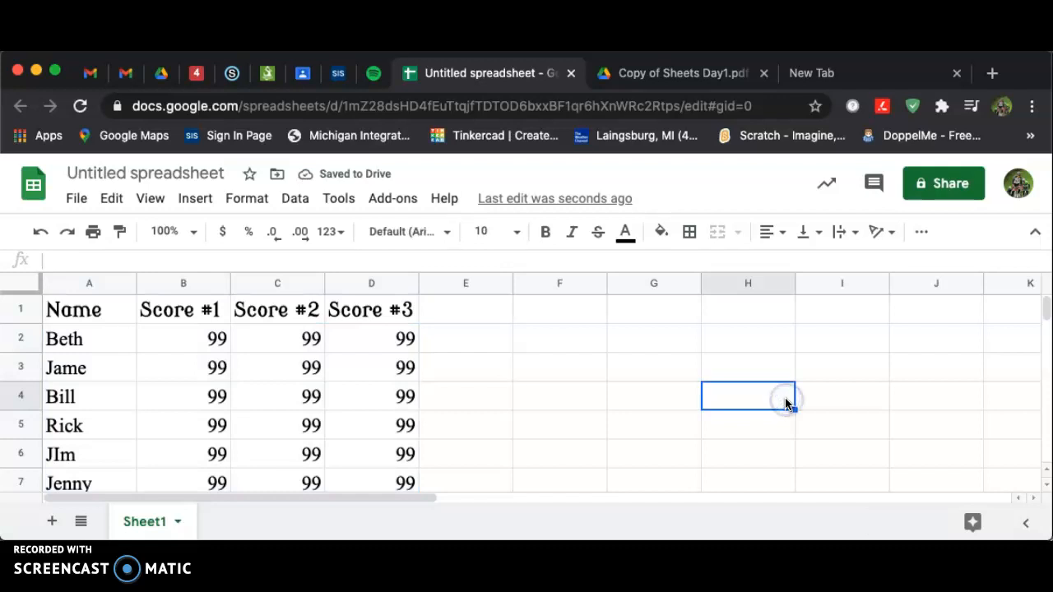
pyautogui.click(667, 74)
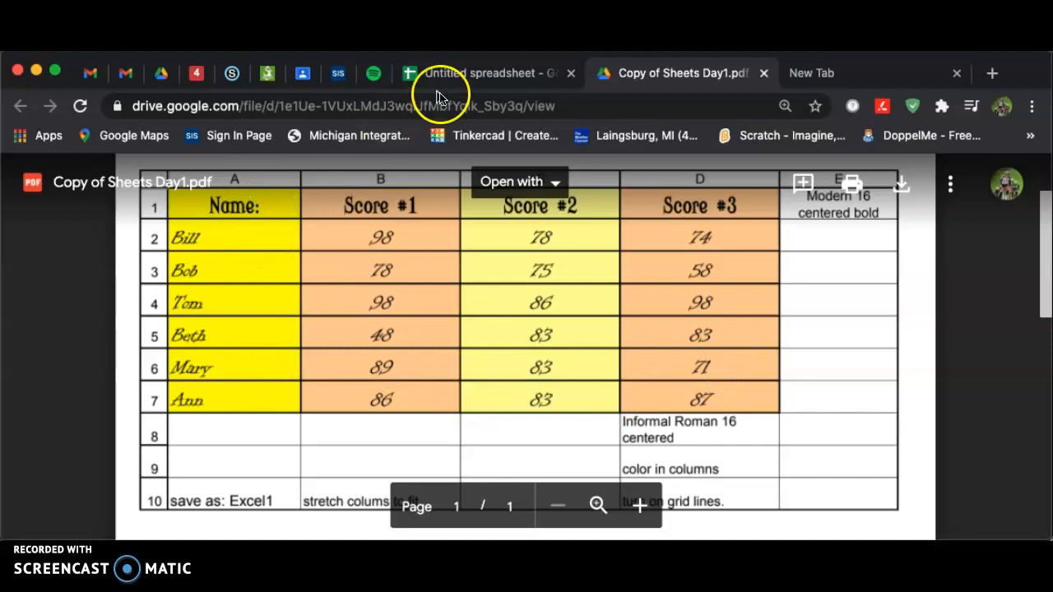
pyautogui.click(455, 76)
pyautogui.moveTo(195, 350); pyautogui.dragTo(413, 483)
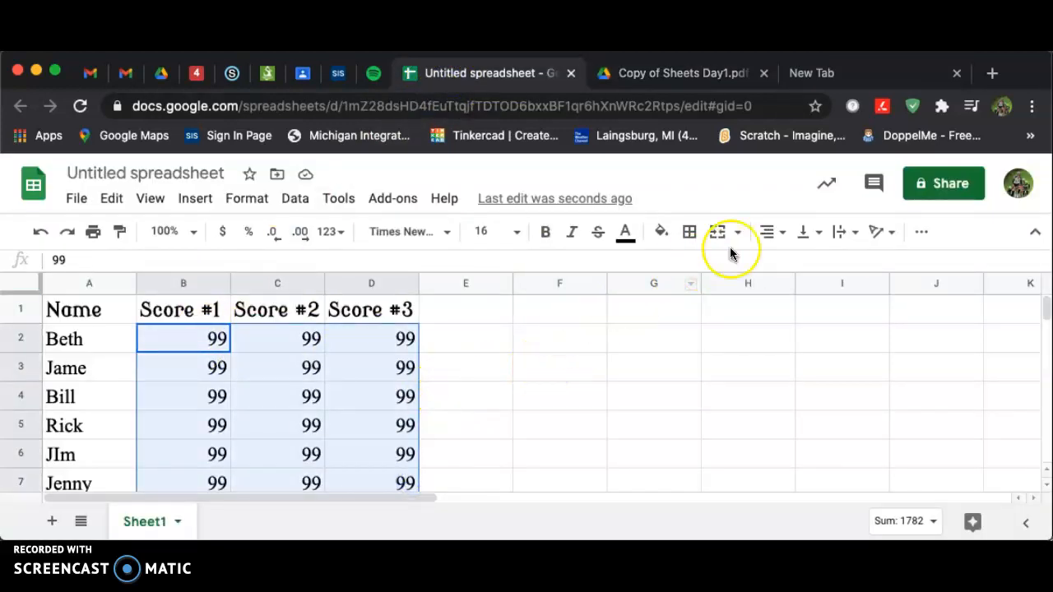
pyautogui.click(771, 232)
pyautogui.click(791, 265)
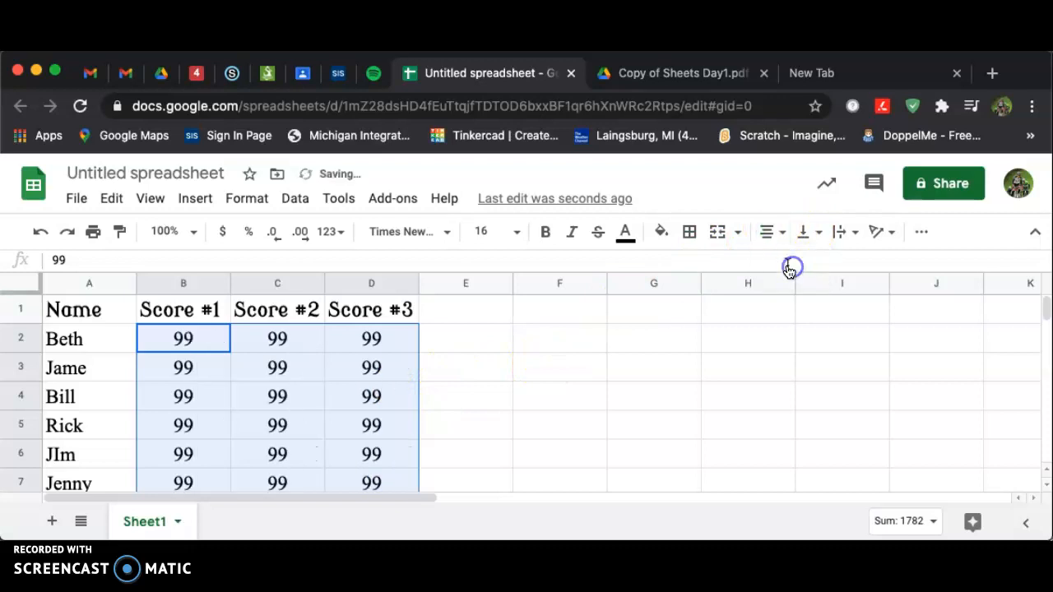
# Center the header row A1:D1 horizontally
pyautogui.click(736, 362)
pyautogui.moveTo(87, 318); pyautogui.dragTo(385, 308)
pyautogui.click(773, 233)
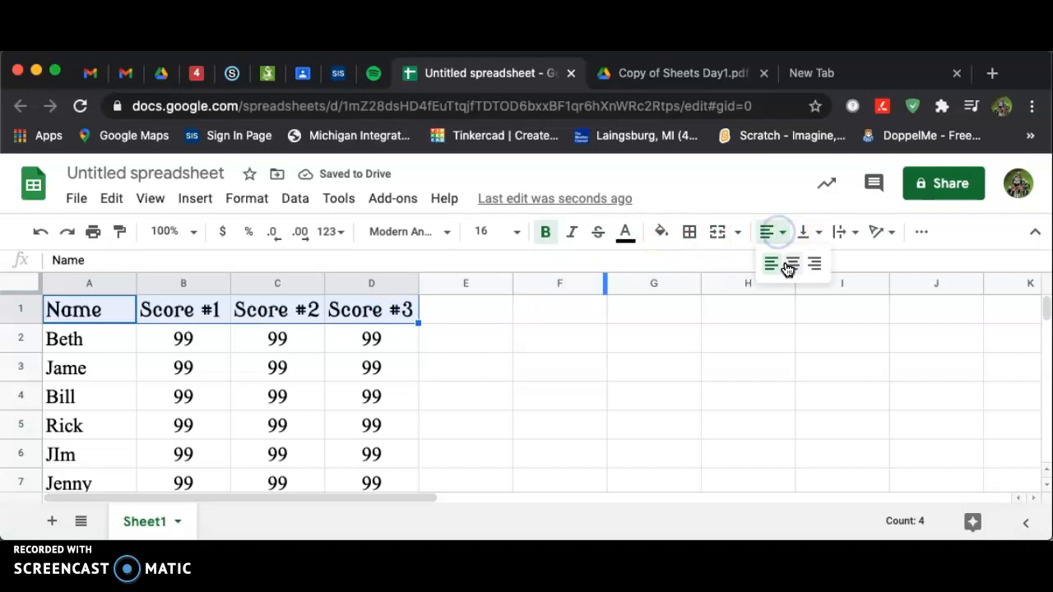
pyautogui.click(790, 265)
pyautogui.click(793, 392)
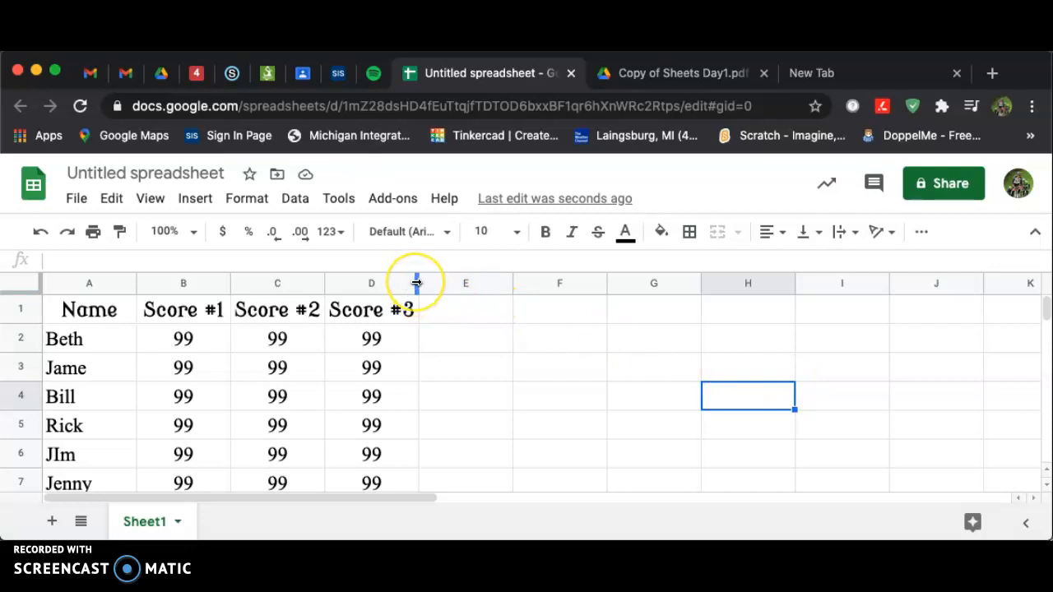
# Widen columns A through D so the table stretches across more of the sheet
pyautogui.moveTo(416, 282); pyautogui.dragTo(471, 282)
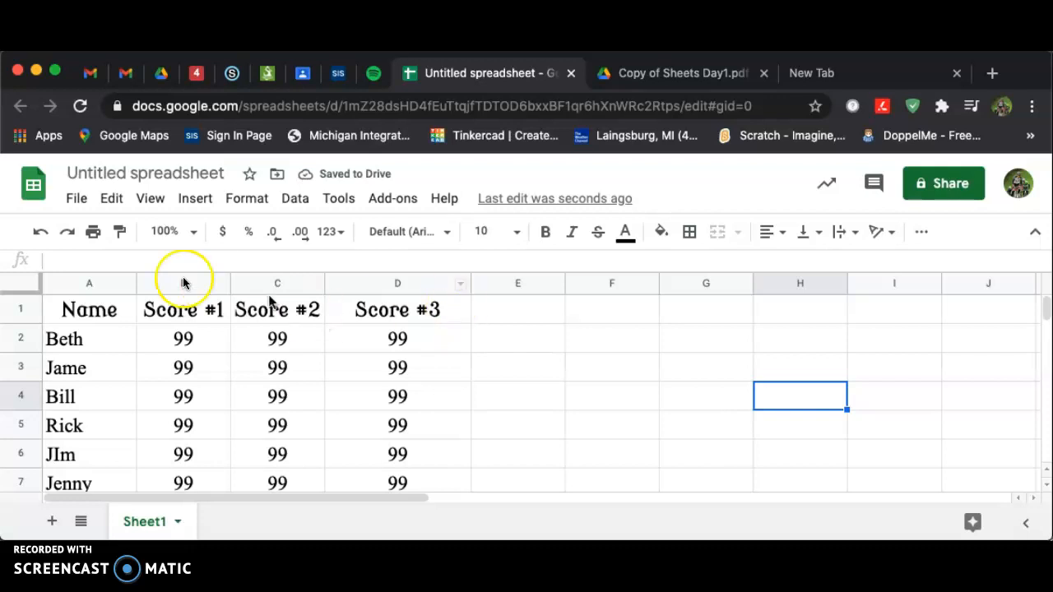
pyautogui.moveTo(75, 283); pyautogui.dragTo(412, 284)
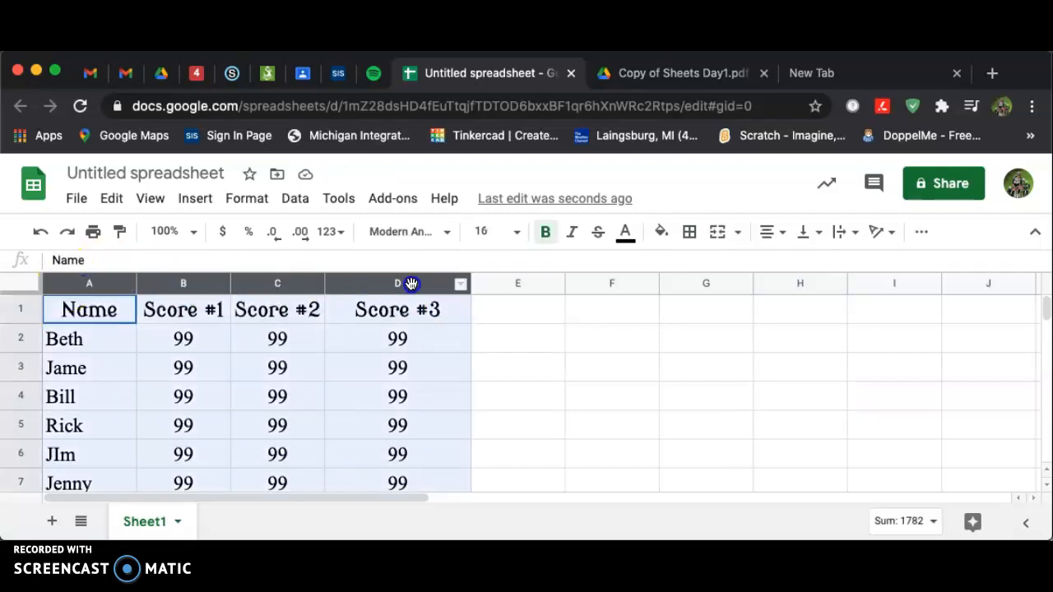
pyautogui.click(611, 393)
pyautogui.moveTo(77, 282); pyautogui.dragTo(441, 296)
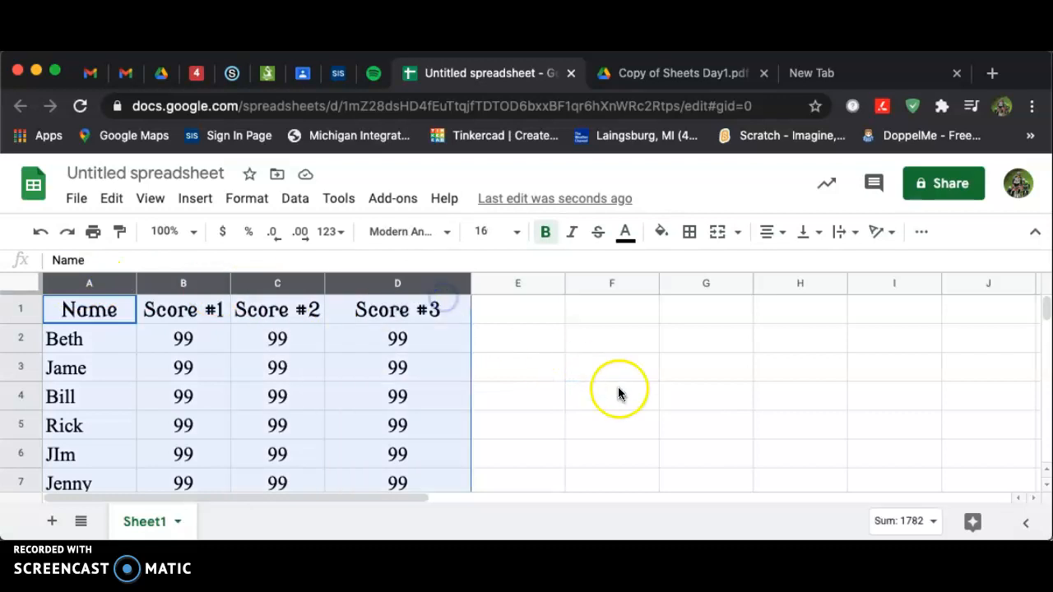
pyautogui.moveTo(471, 283); pyautogui.dragTo(474, 283)
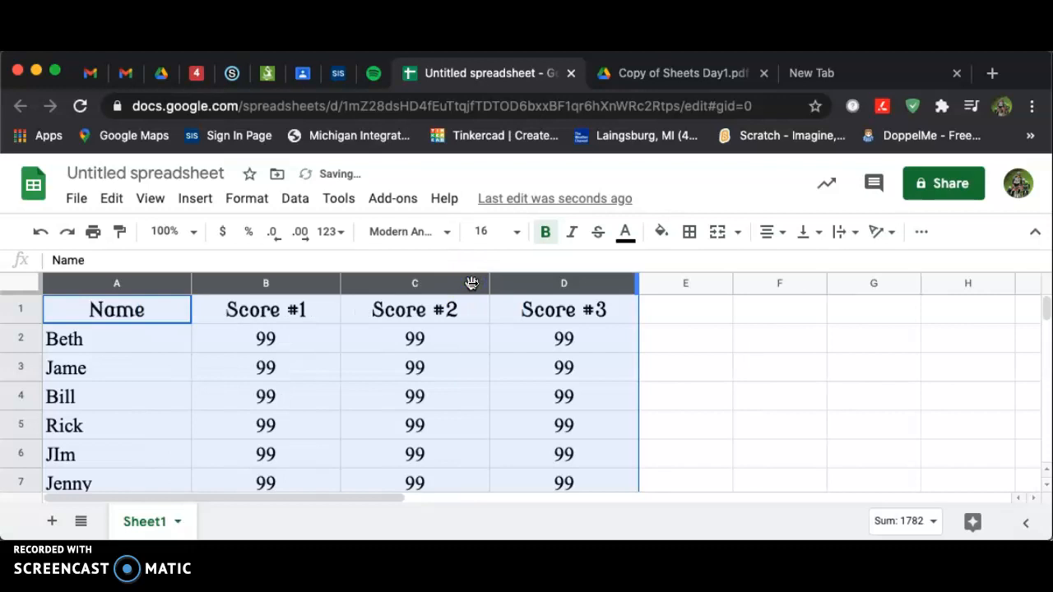
pyautogui.moveTo(340, 279); pyautogui.dragTo(323, 276)
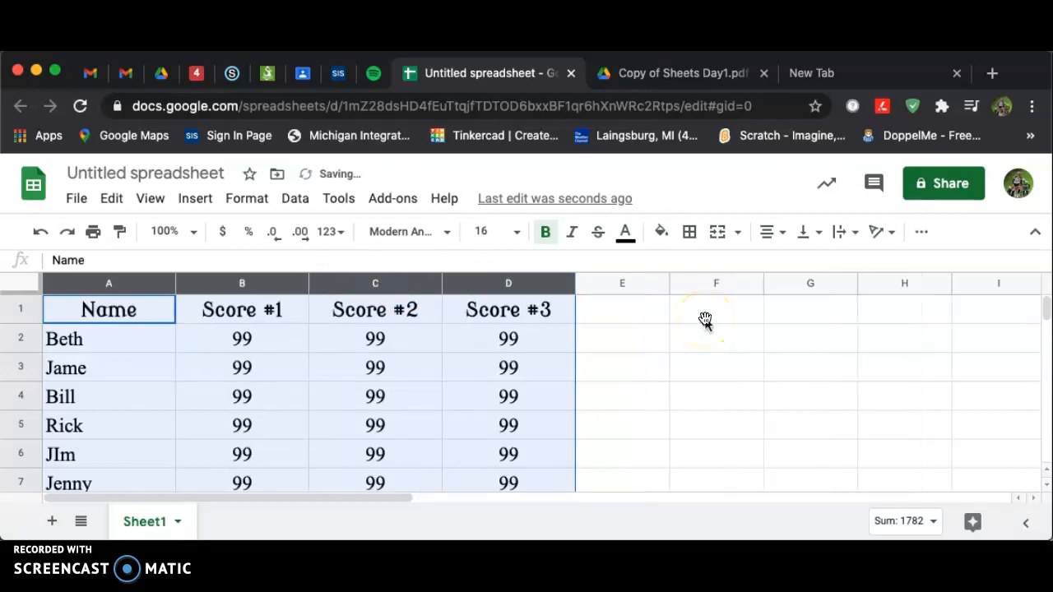
pyautogui.click(703, 318)
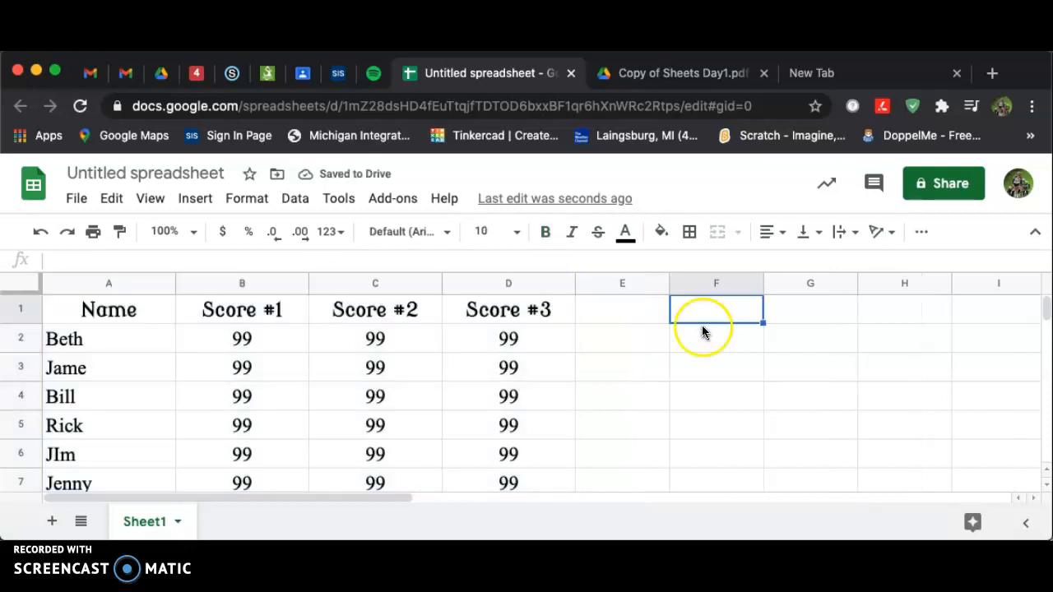
# Check the assignment PDF, zoom the sheet to 90%, and apply all borders to the table A1:D7
pyautogui.click(651, 76)
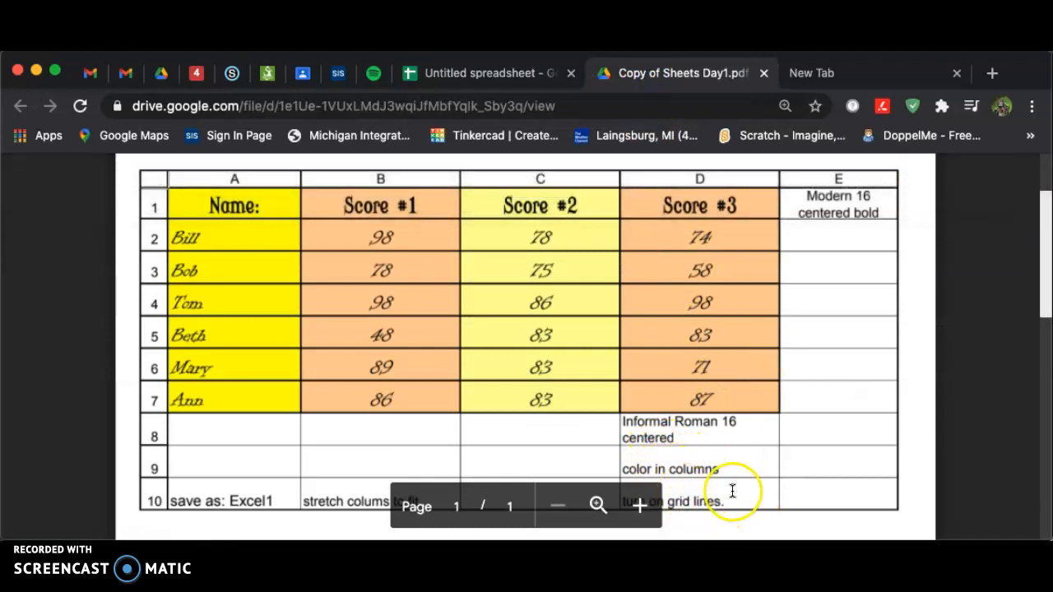
pyautogui.click(465, 72)
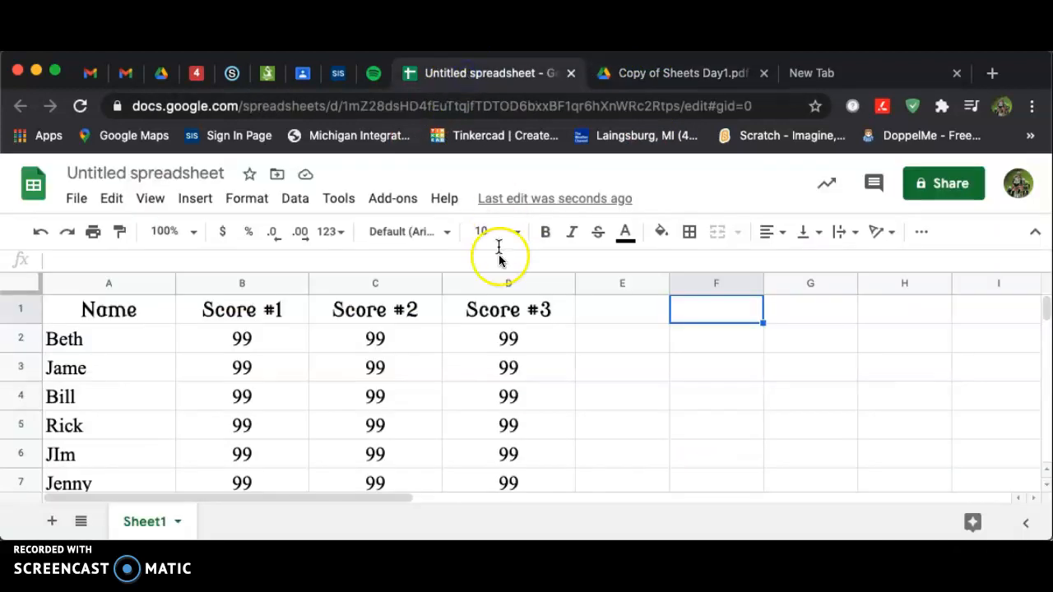
pyautogui.moveTo(85, 309); pyautogui.dragTo(529, 477)
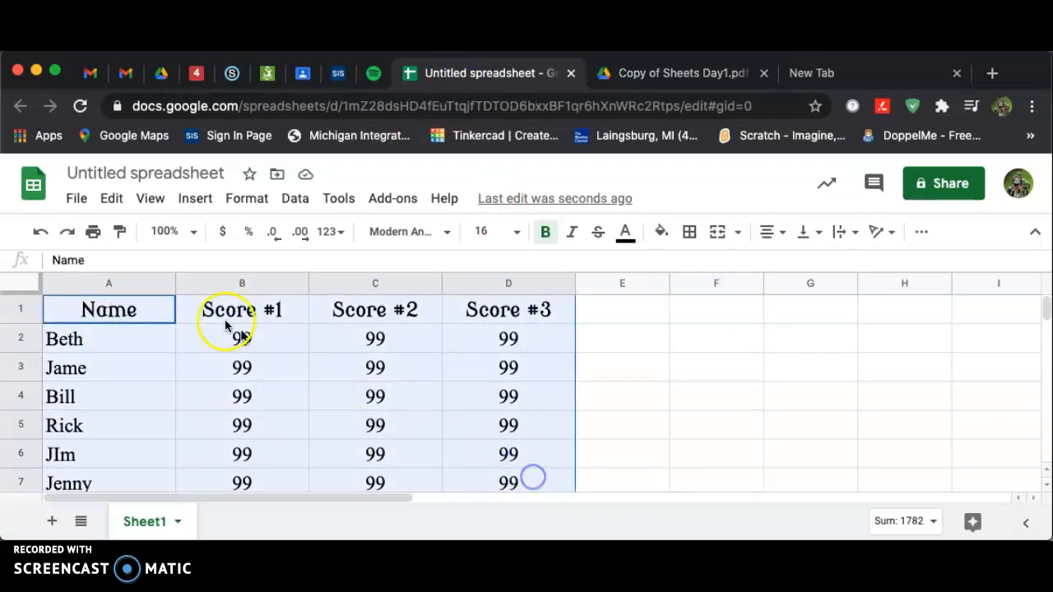
pyautogui.click(192, 231)
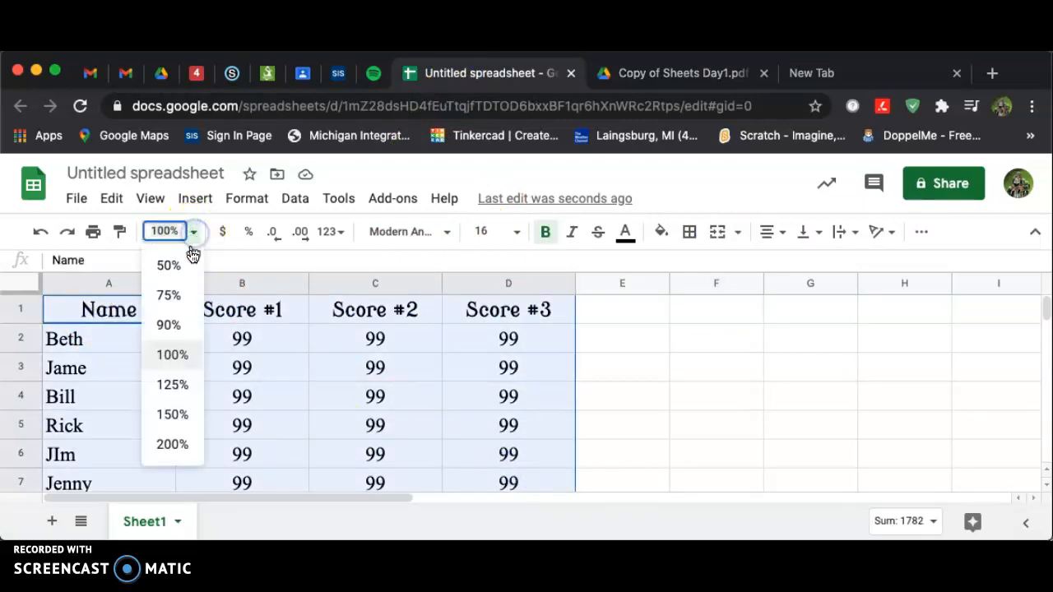
pyautogui.click(168, 326)
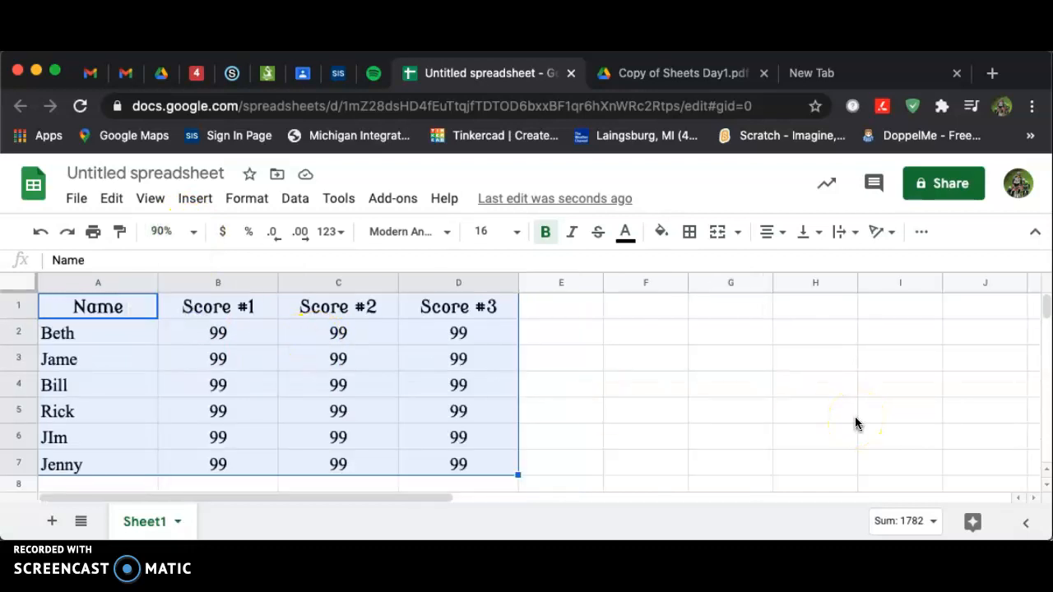
pyautogui.click(559, 407)
pyautogui.moveTo(87, 305); pyautogui.dragTo(467, 466)
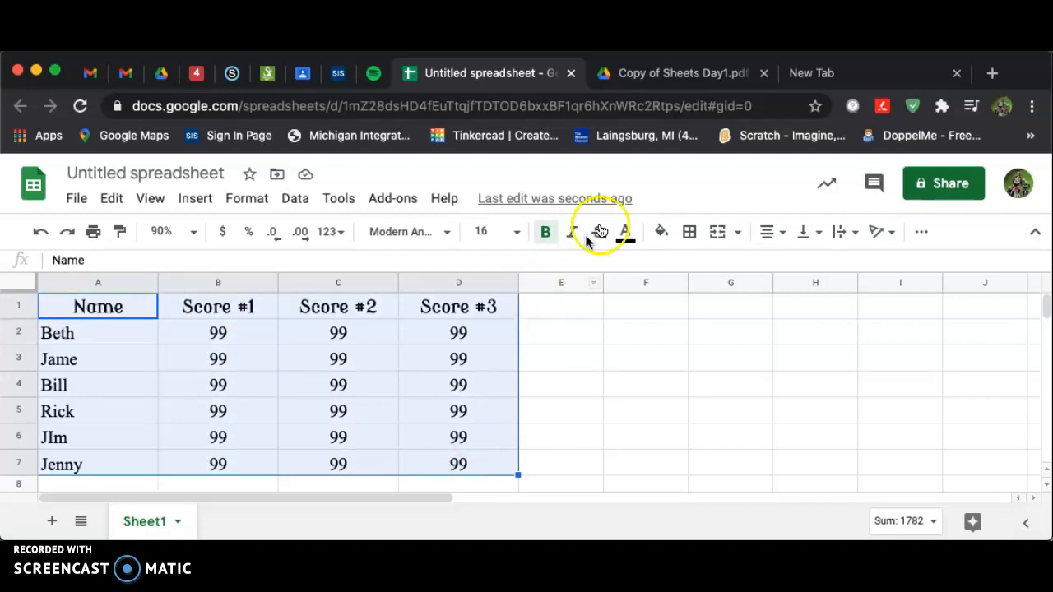
pyautogui.click(691, 233)
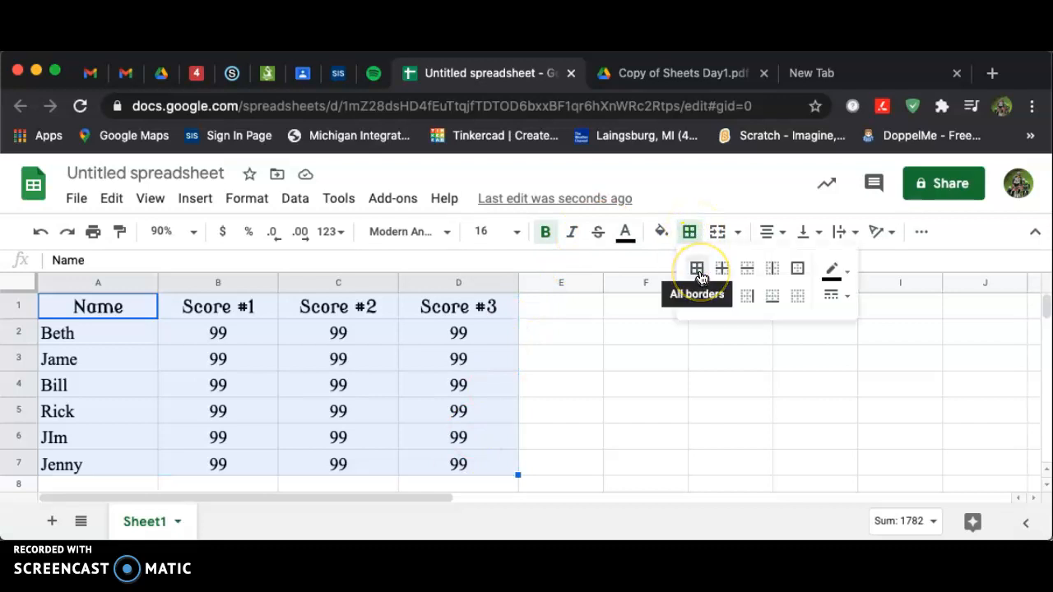
pyautogui.click(699, 278)
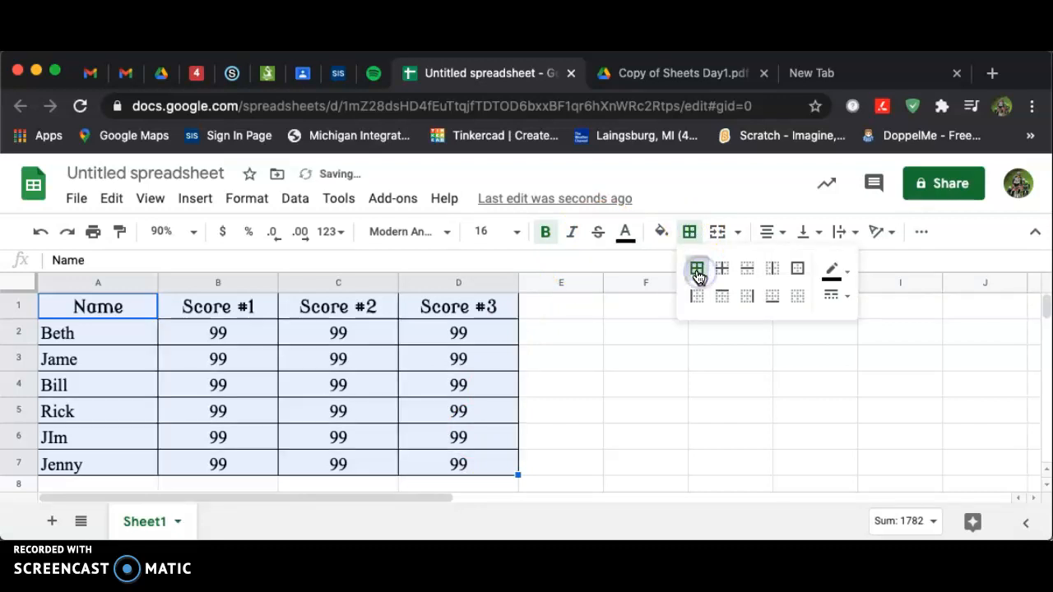
pyautogui.click(687, 397)
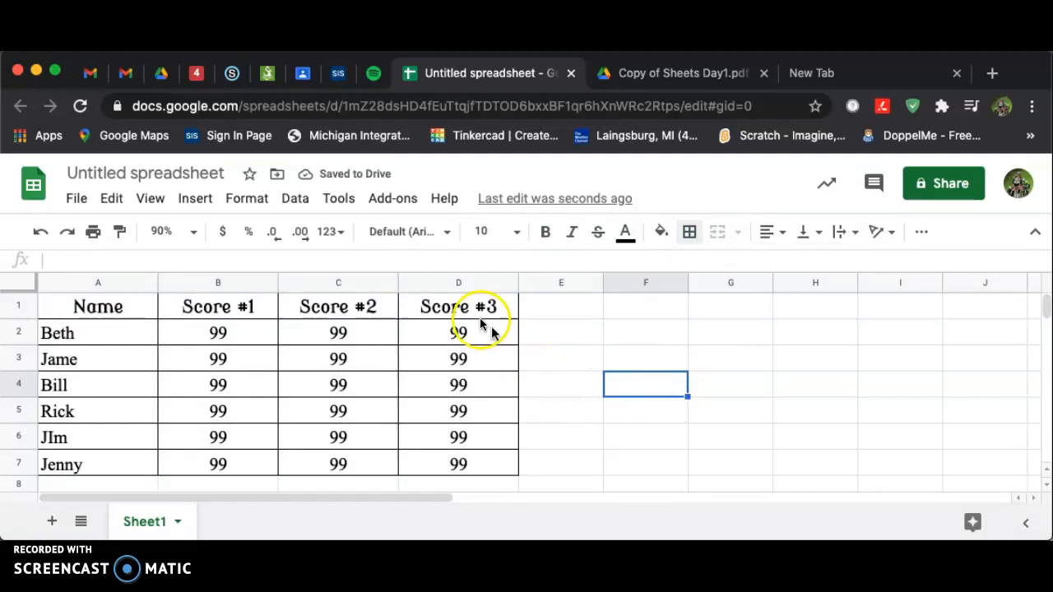
# Check the assignment PDF and fill column D (D1:D7) with a light yellow color
pyautogui.moveTo(472, 309); pyautogui.dragTo(475, 465)
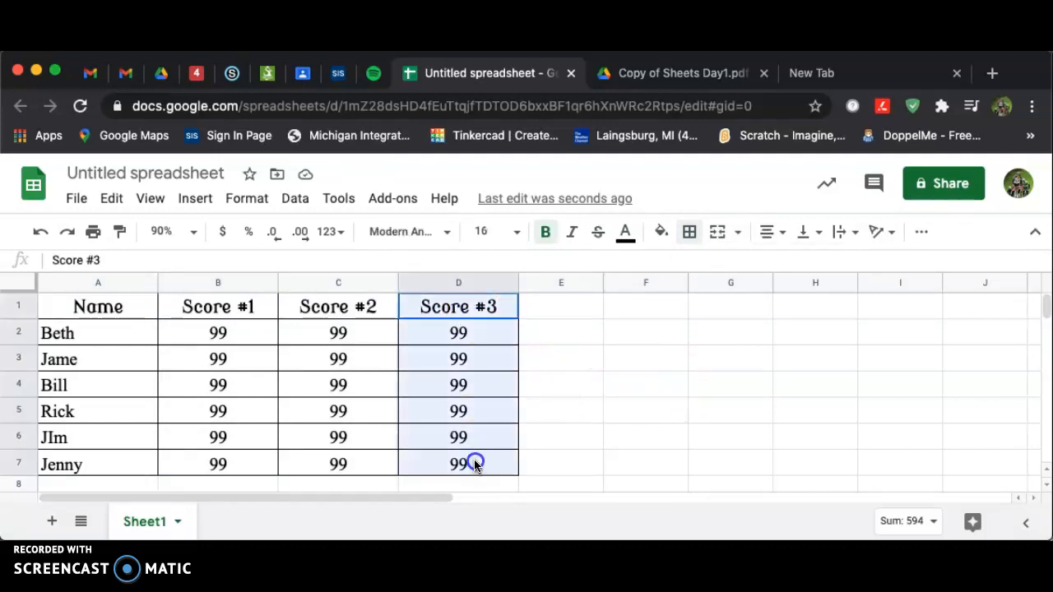
pyautogui.click(686, 75)
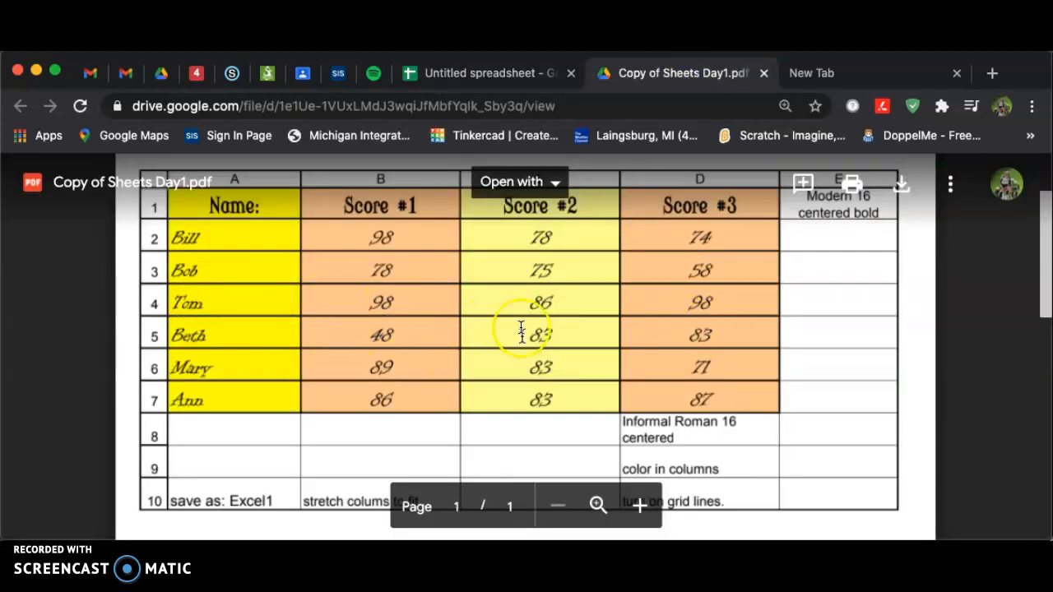
pyautogui.click(526, 72)
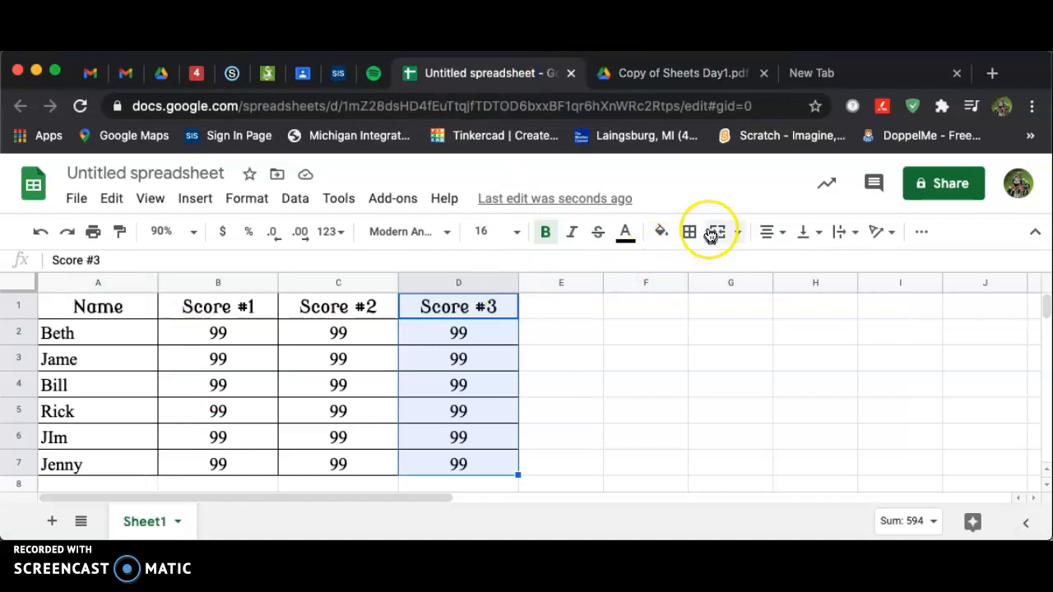
pyautogui.click(660, 232)
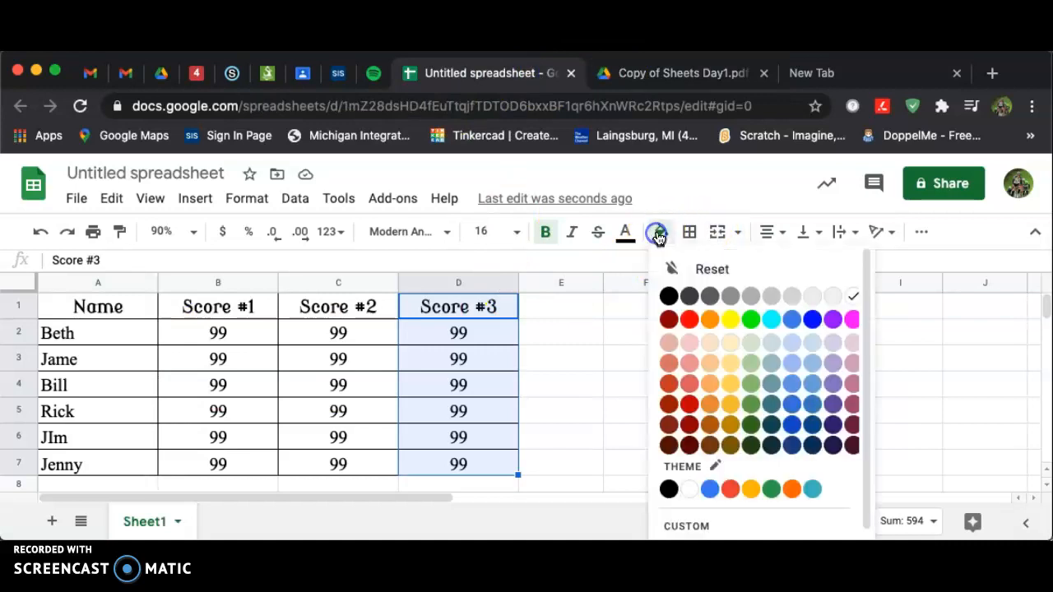
pyautogui.click(729, 342)
pyautogui.click(599, 385)
# Fill the Score #1 column B1:B7 with a light orange color
pyautogui.moveTo(212, 312); pyautogui.dragTo(219, 460)
pyautogui.click(663, 233)
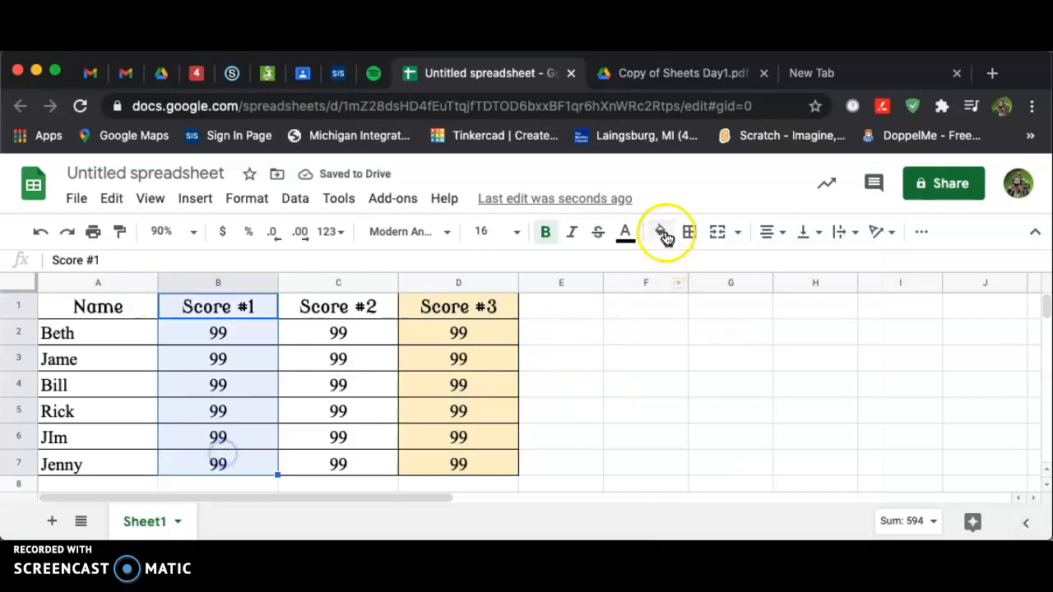
pyautogui.click(710, 360)
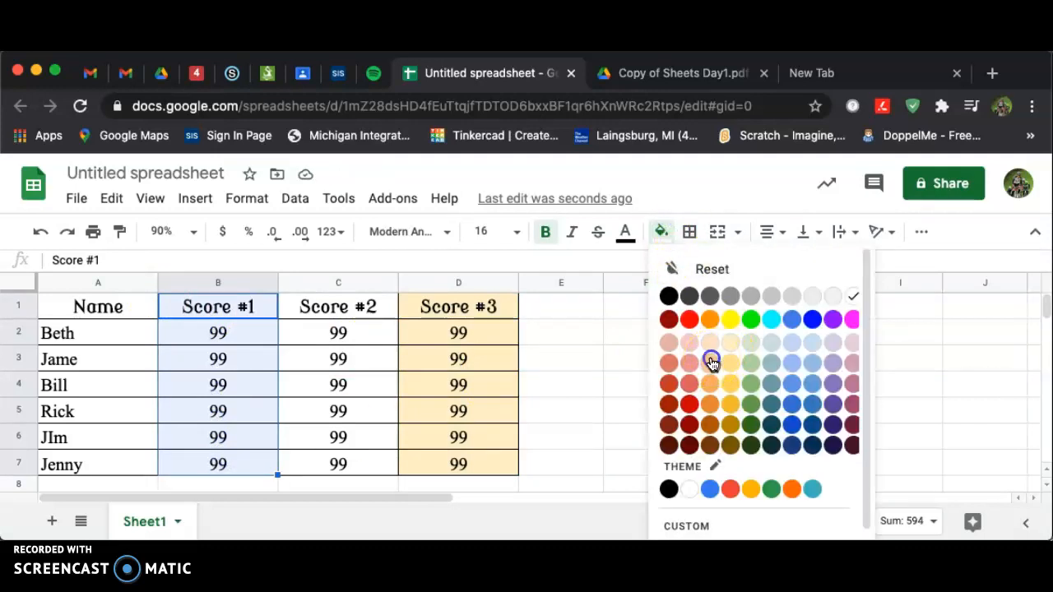
pyautogui.click(730, 382)
# Fill the Score #2 column C1:C7 with cyan
pyautogui.moveTo(340, 306); pyautogui.dragTo(343, 458)
pyautogui.click(660, 233)
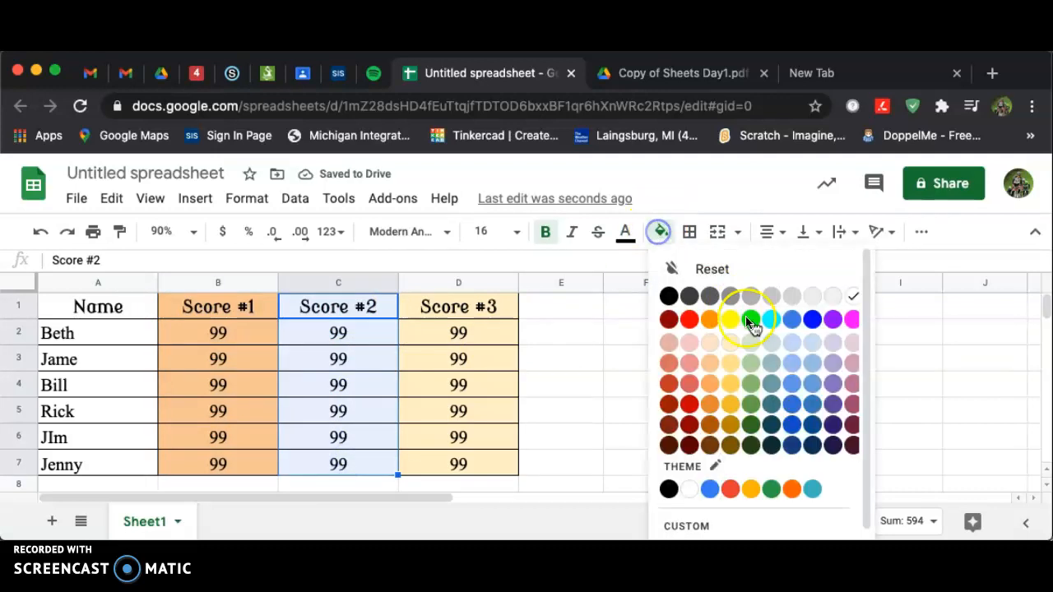
pyautogui.click(771, 321)
# Fill the Name column A1:A7 with cyan
pyautogui.moveTo(98, 307); pyautogui.dragTo(108, 465)
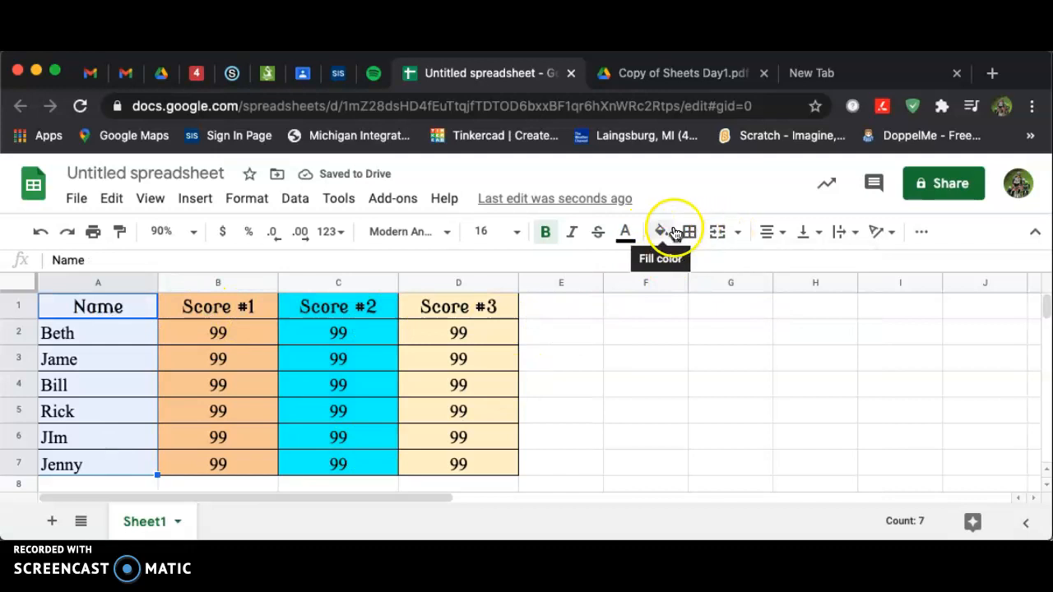
pyautogui.click(661, 231)
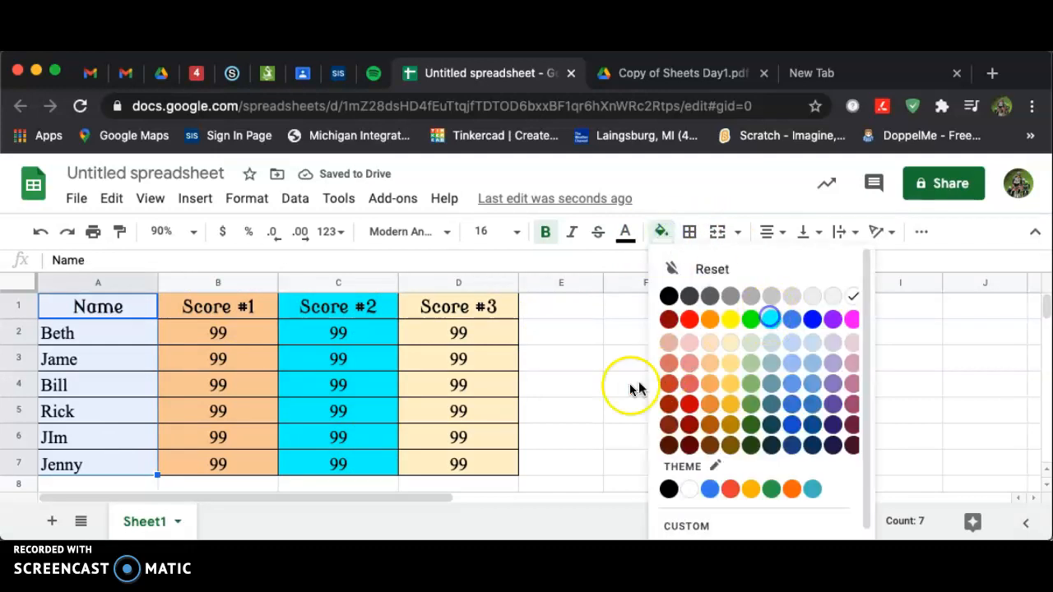
pyautogui.click(596, 381)
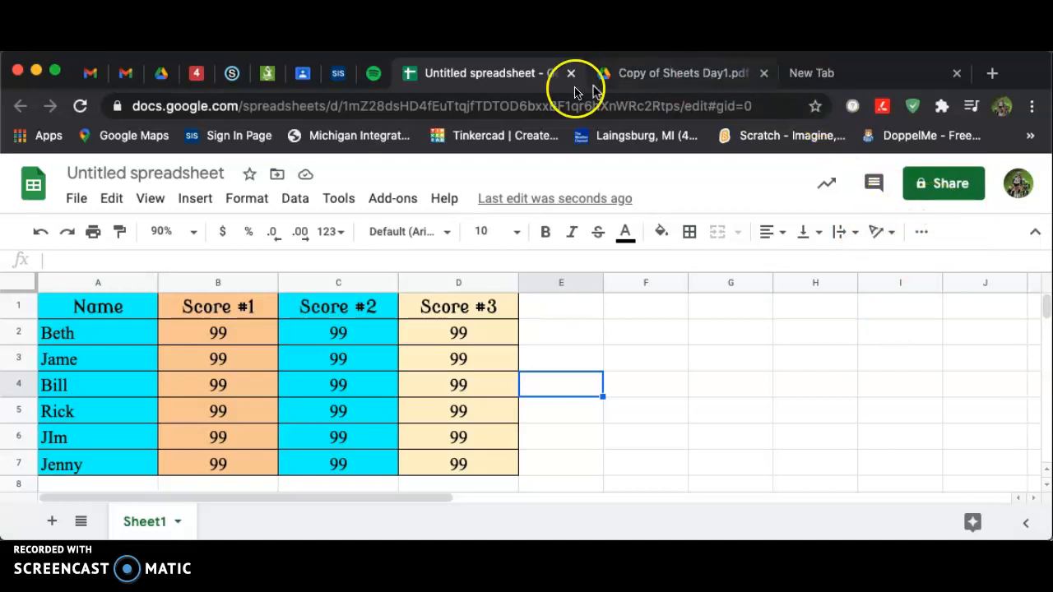
# Review the Google Sheets - DAY 1 assignment in Classroom and the assignment PDF, then return to the spreadsheet
pyautogui.click(311, 72)
pyautogui.scroll(-1, 559, 421)
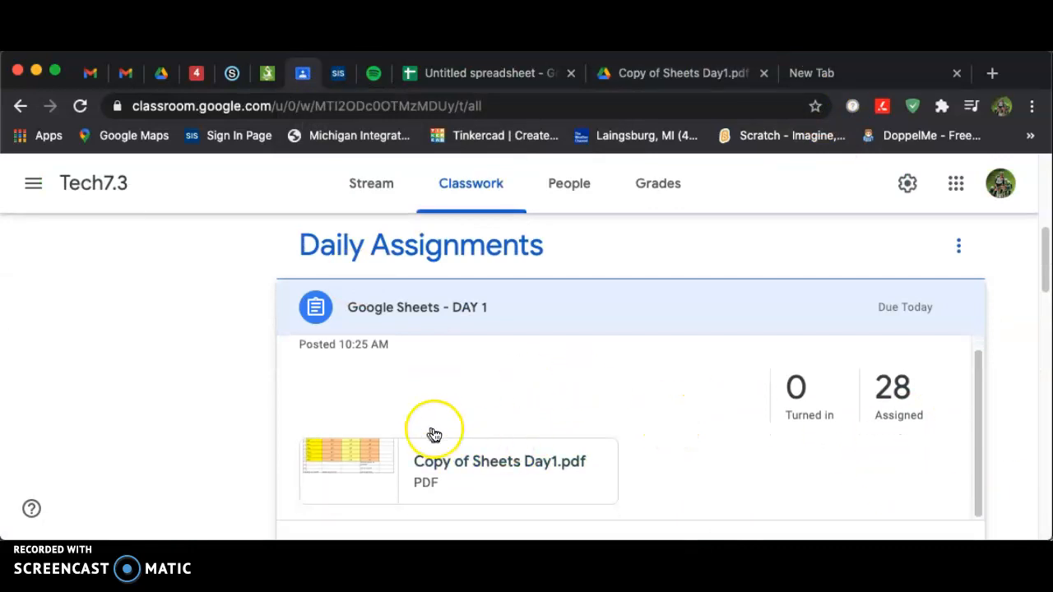
pyautogui.scroll(-1, 847, 485)
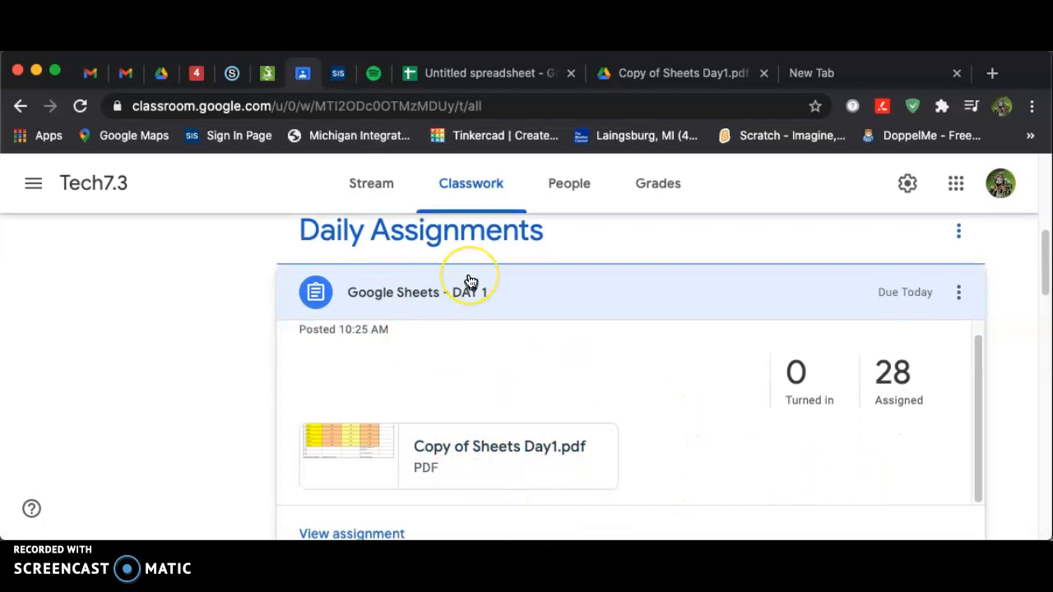
pyautogui.scroll(-2, 483, 375)
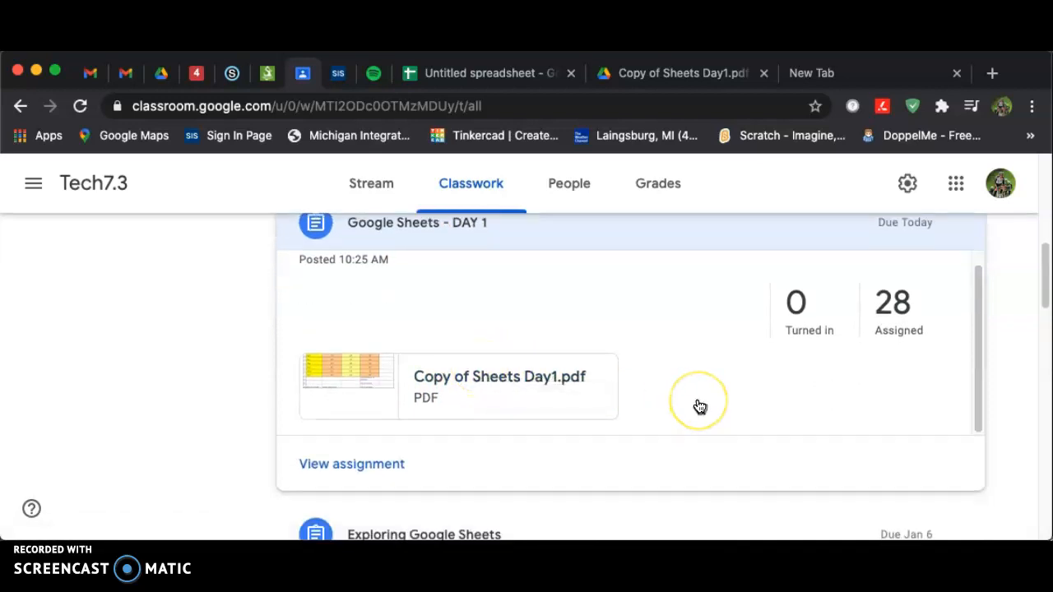
pyautogui.scroll(-4, 696, 404)
pyautogui.scroll(5, 696, 404)
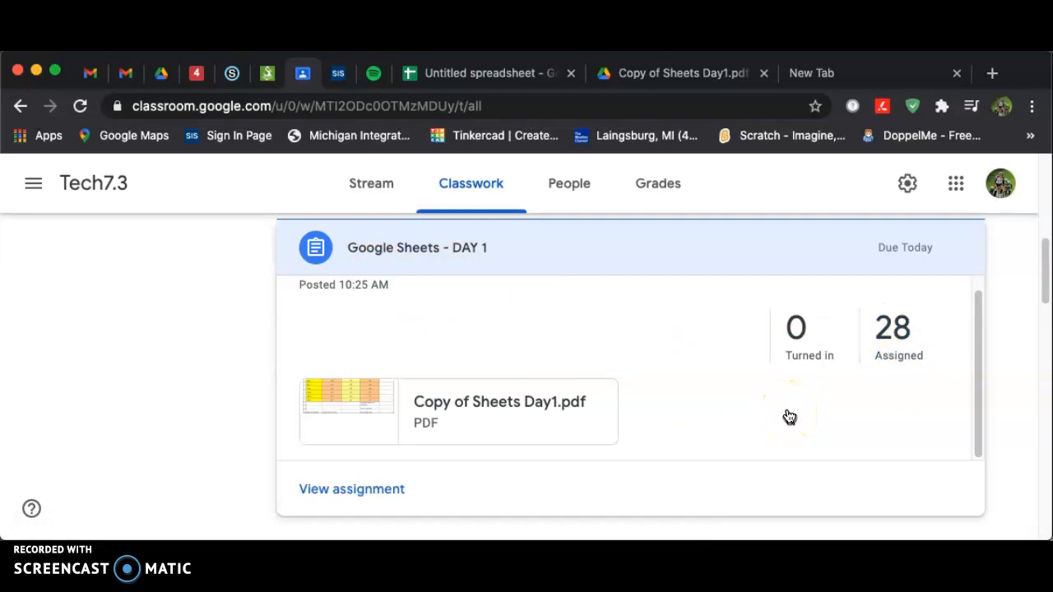
pyautogui.click(515, 74)
pyautogui.click(668, 74)
pyautogui.click(489, 74)
pyautogui.click(631, 71)
pyautogui.click(520, 75)
pyautogui.click(675, 67)
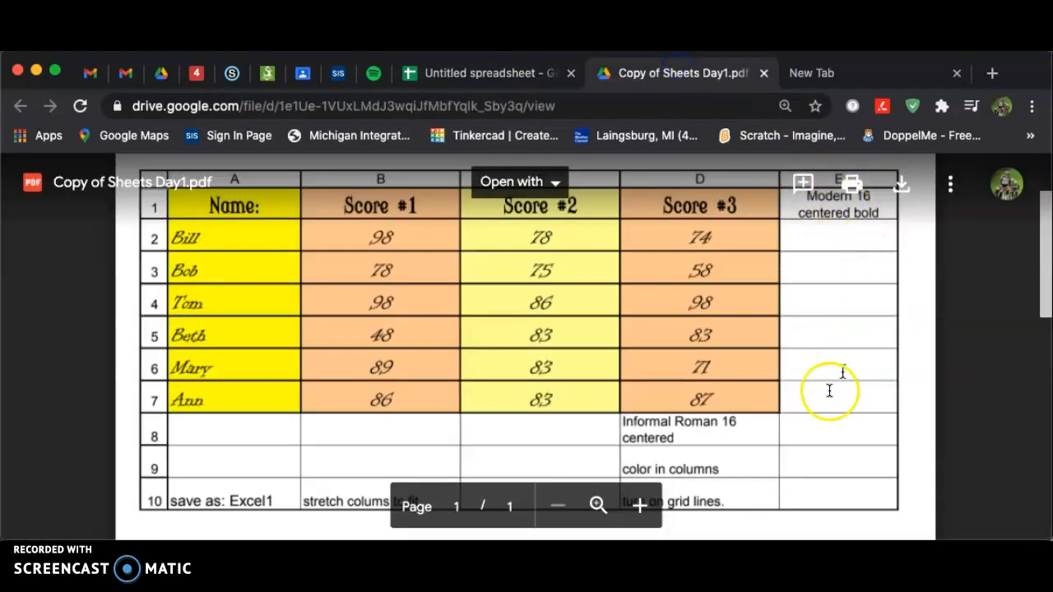
pyautogui.click(511, 75)
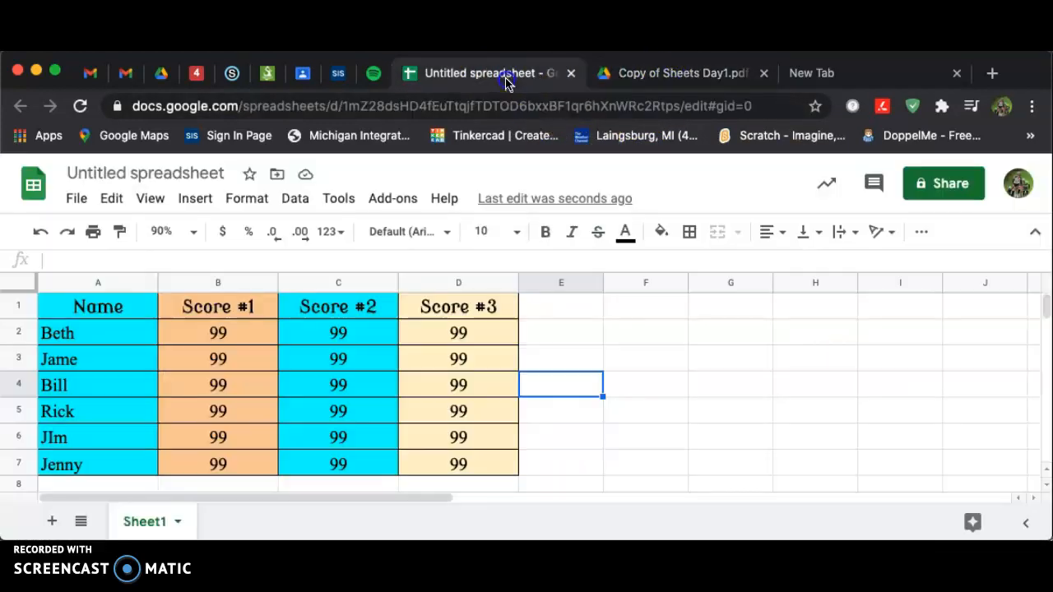